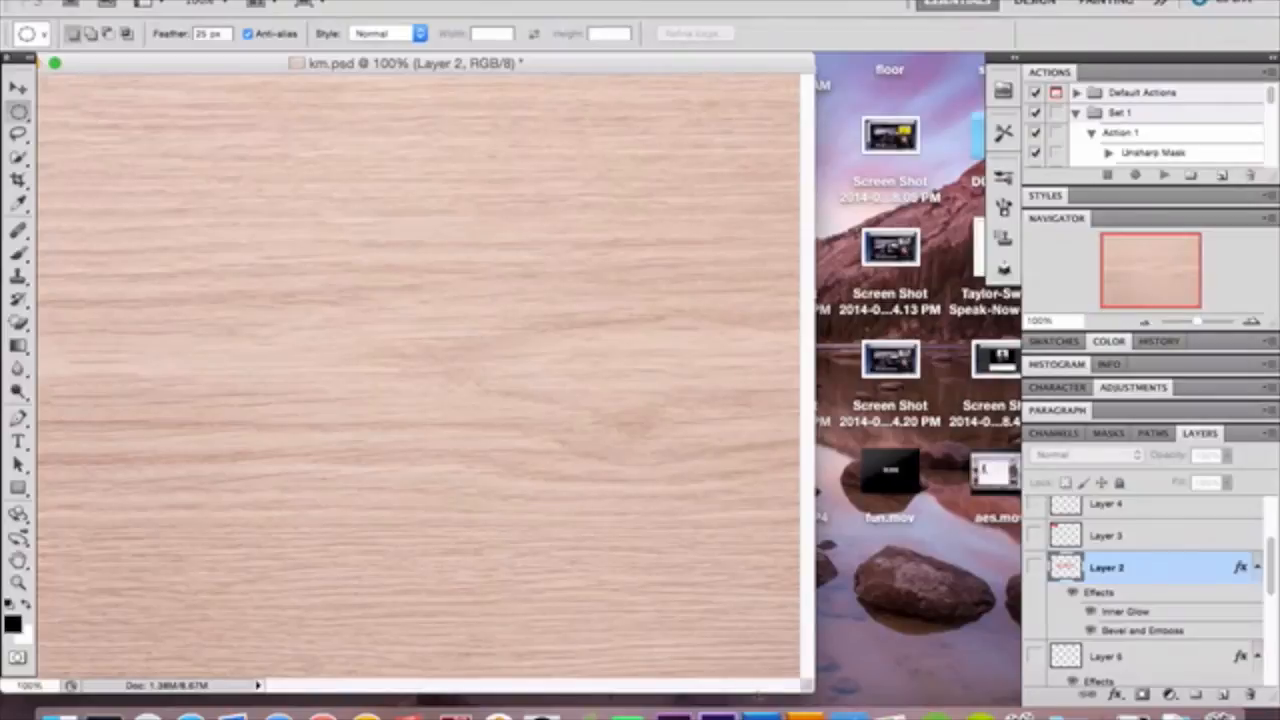
Select Layer 1 and toggle its visibility off and back on to compare the wood texture with the plain background
{"action": "scroll", "coordinate": [1108, 638], "scroll_direction": "down", "scroll_amount": 3}
{"action": "left_click", "coordinate": [1108, 638]}
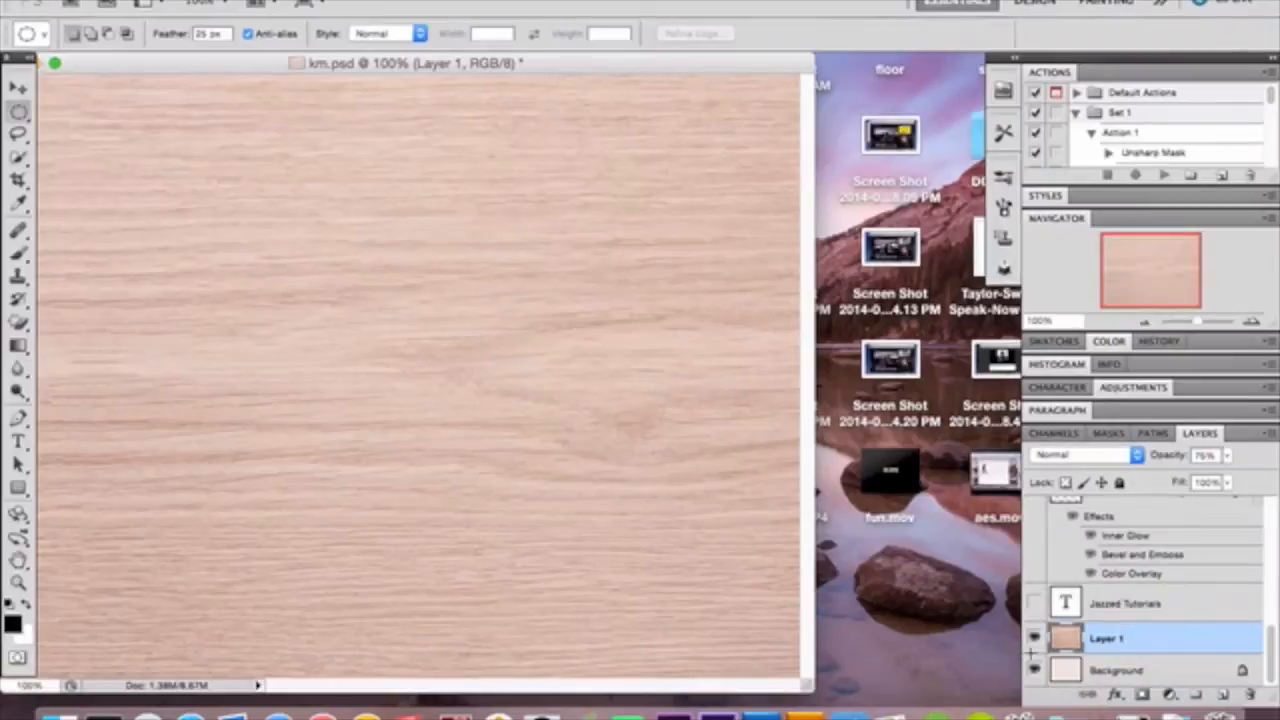
{"action": "left_click", "coordinate": [1035, 638]}
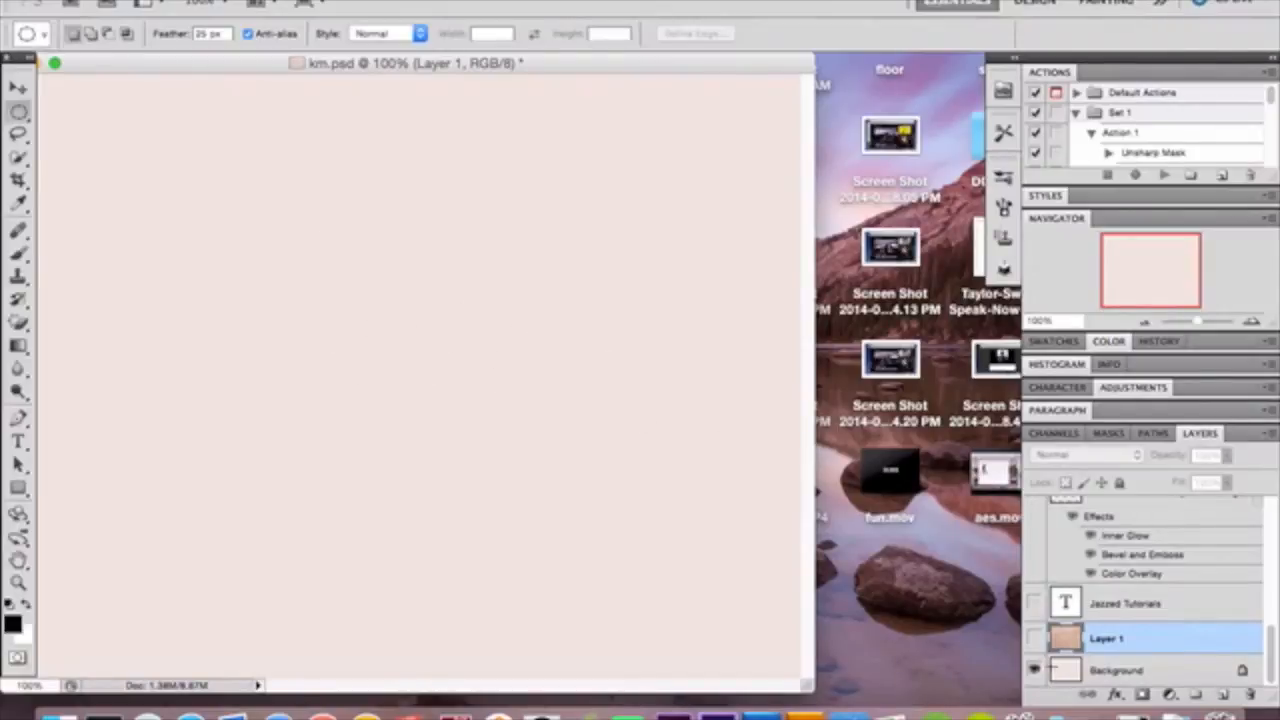
{"action": "left_click", "coordinate": [1034, 638]}
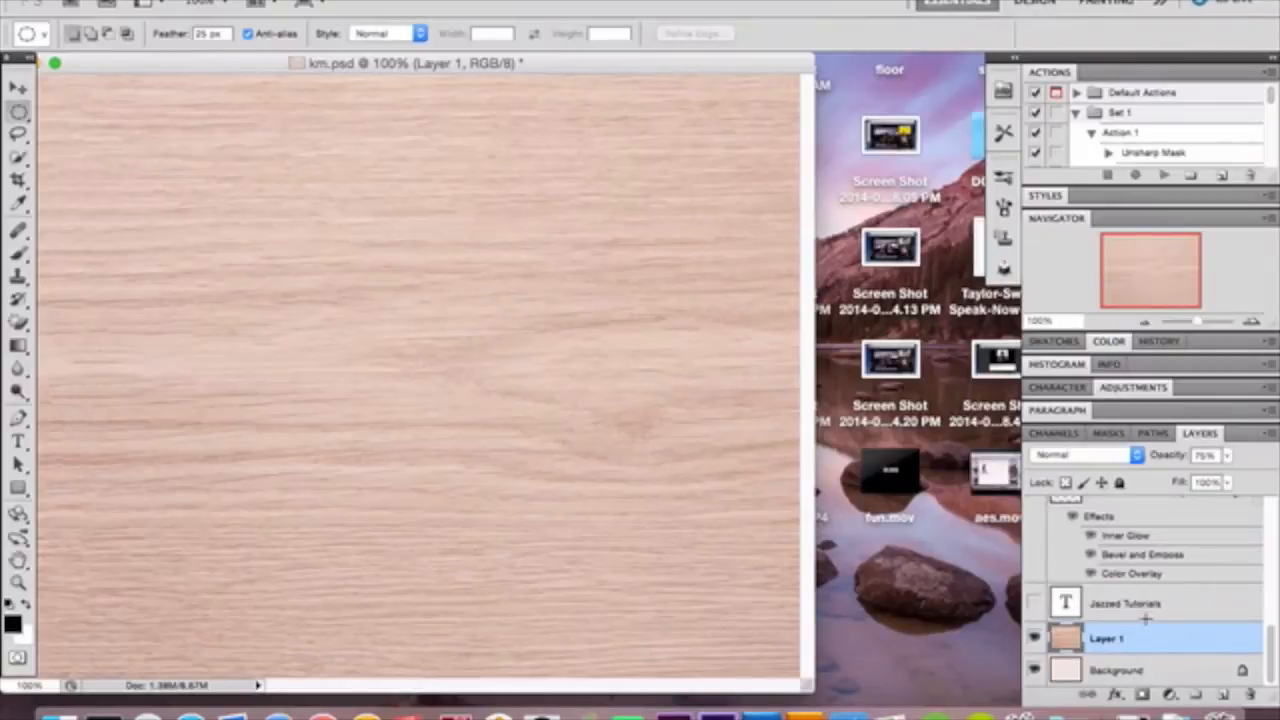
Show the Jazzed Tutorials text layer and inspect the text colour of the word JAZZED without changing it
{"action": "left_click", "coordinate": [1034, 602]}
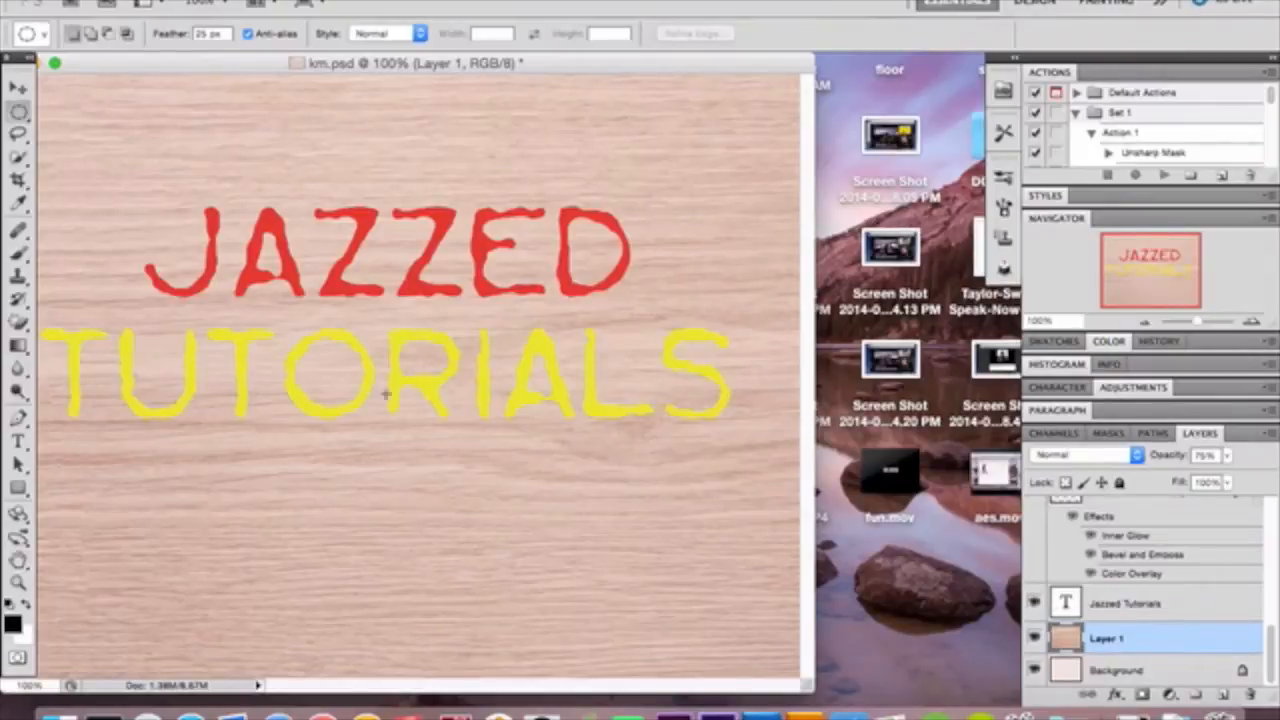
{"action": "left_click", "coordinate": [19, 441]}
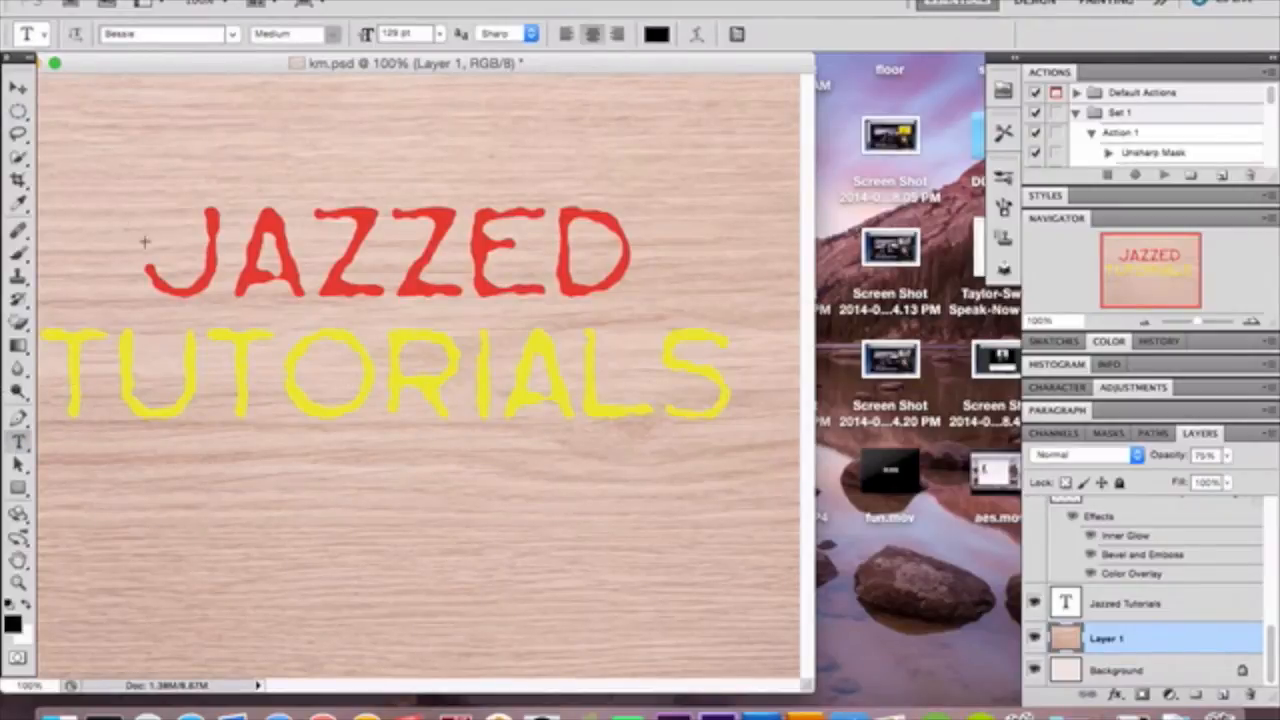
{"action": "left_click_drag", "start_coordinate": [143, 246], "coordinate": [714, 380]}
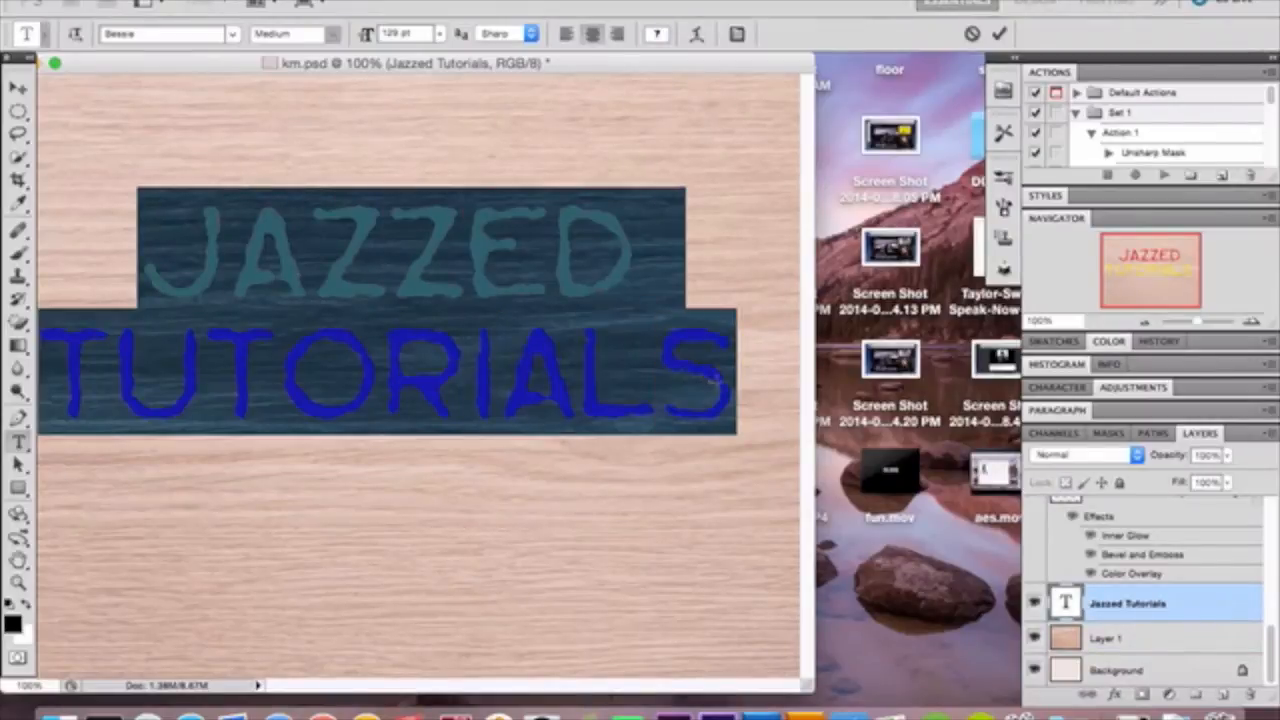
{"action": "left_click", "coordinate": [452, 278]}
{"action": "left_click_drag", "start_coordinate": [166, 226], "coordinate": [748, 241]}
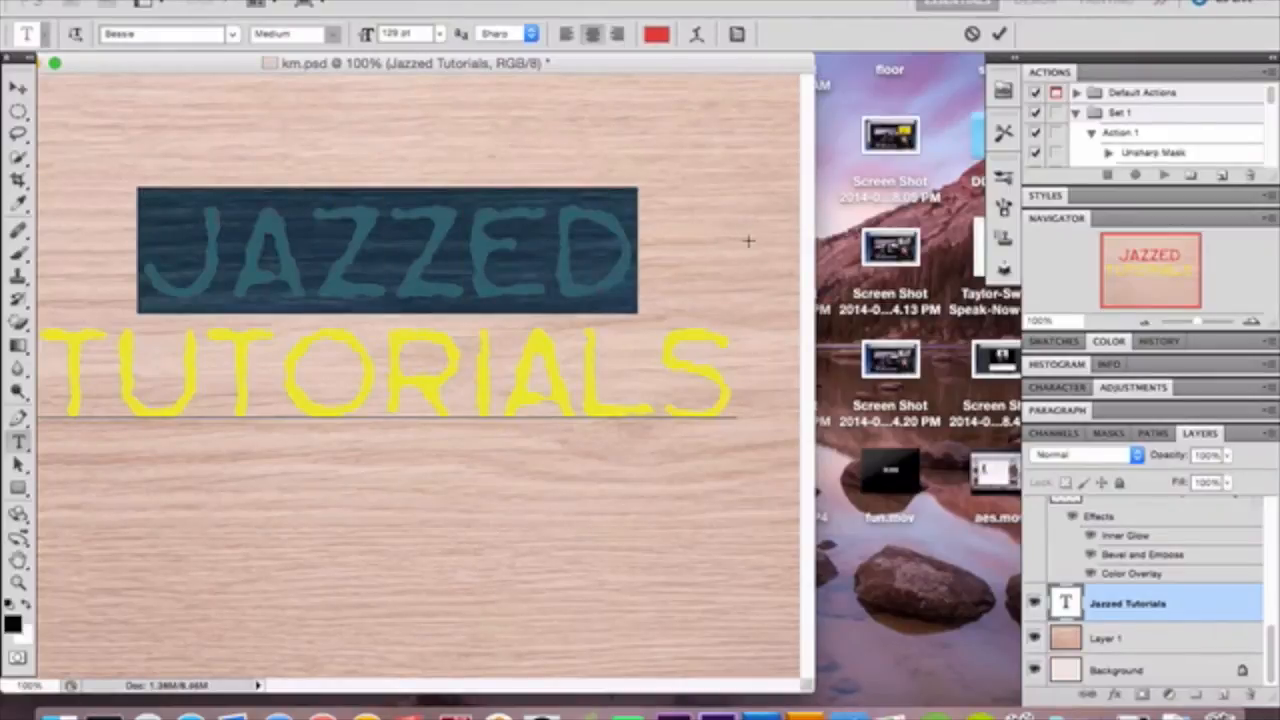
{"action": "left_click", "coordinate": [656, 34]}
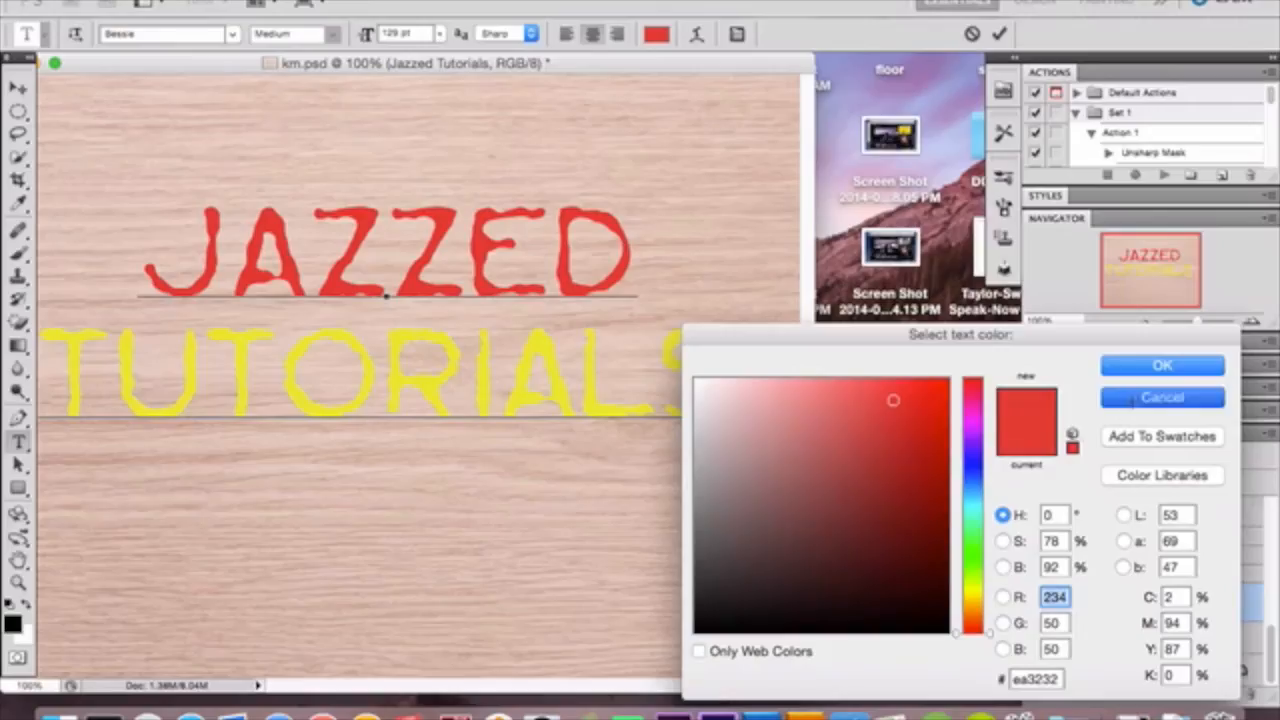
{"action": "left_click", "coordinate": [1083, 294]}
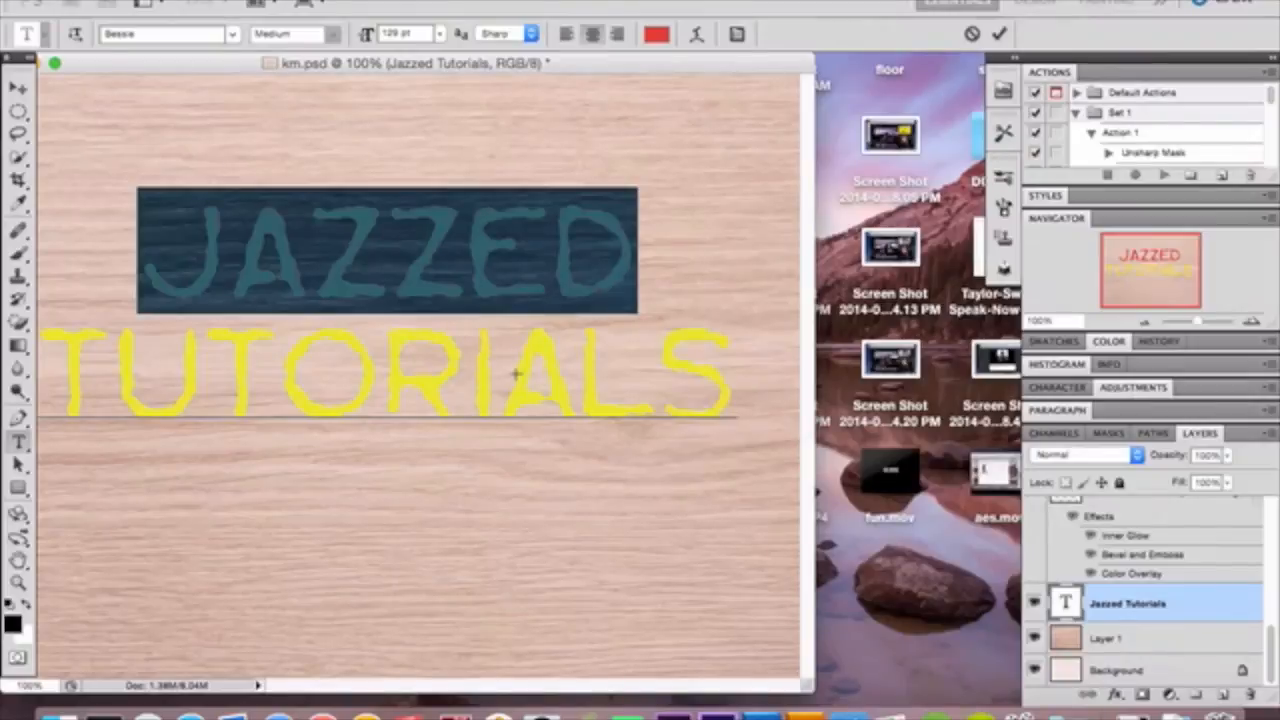
Inspect the text colour of the word TUTORIALS without changing it, and leave text editing
{"action": "left_click_drag", "start_coordinate": [54, 365], "coordinate": [742, 390]}
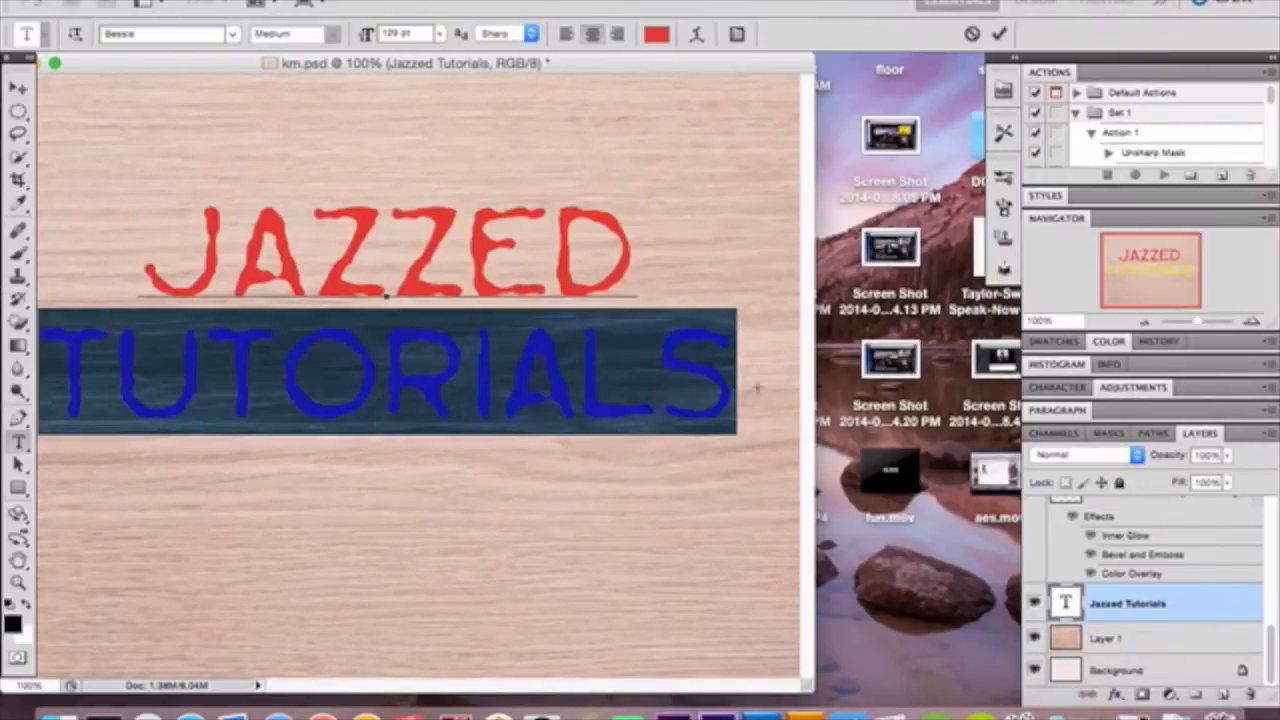
{"action": "left_click", "coordinate": [657, 34]}
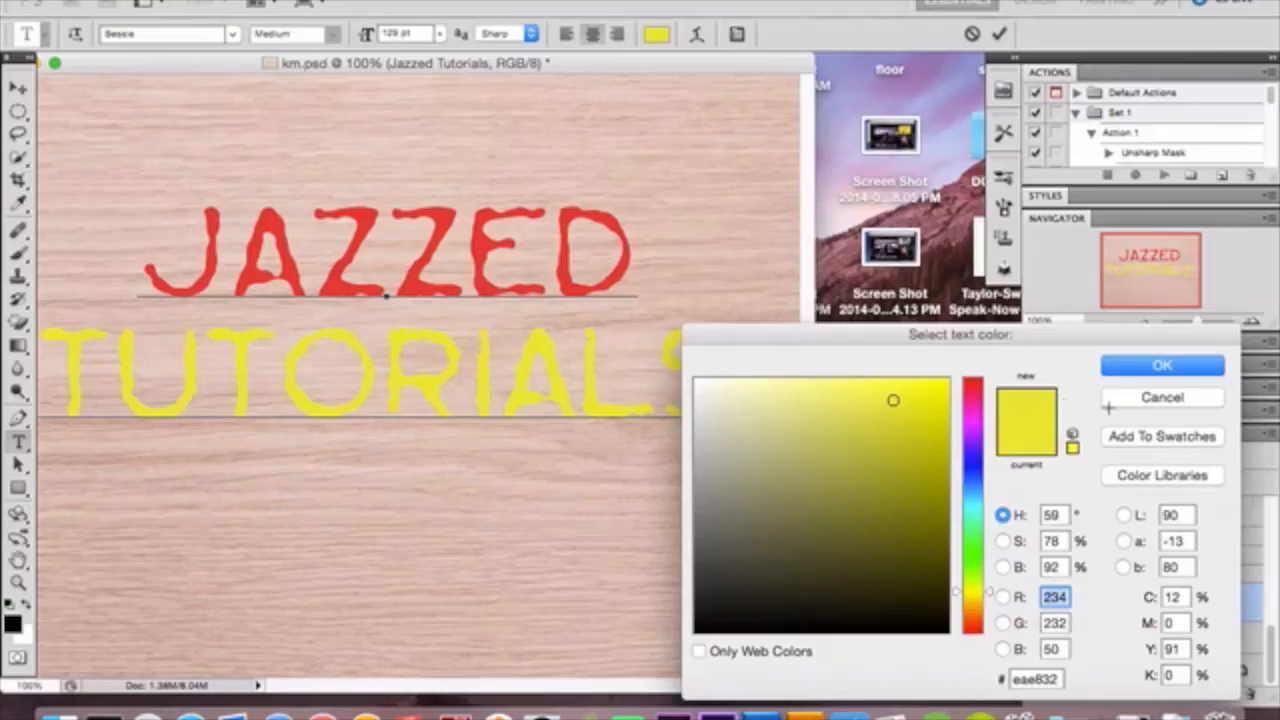
{"action": "left_click", "coordinate": [1110, 256]}
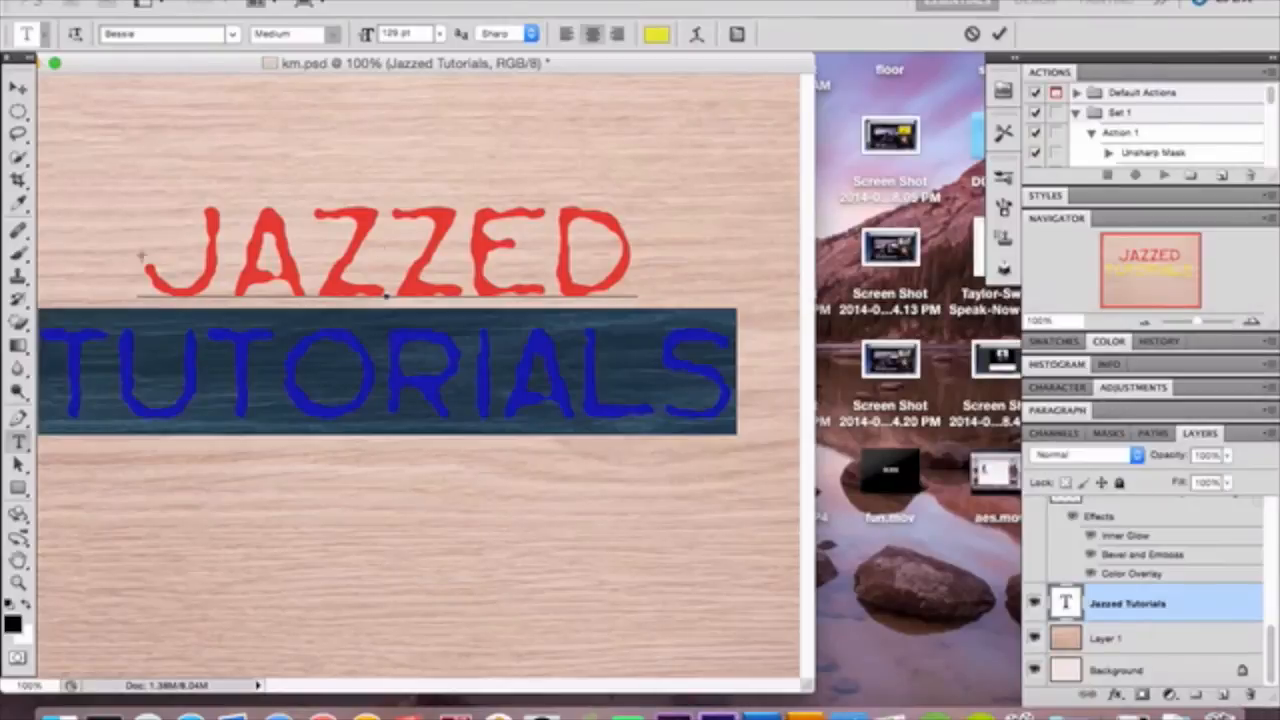
{"action": "left_click", "coordinate": [18, 88]}
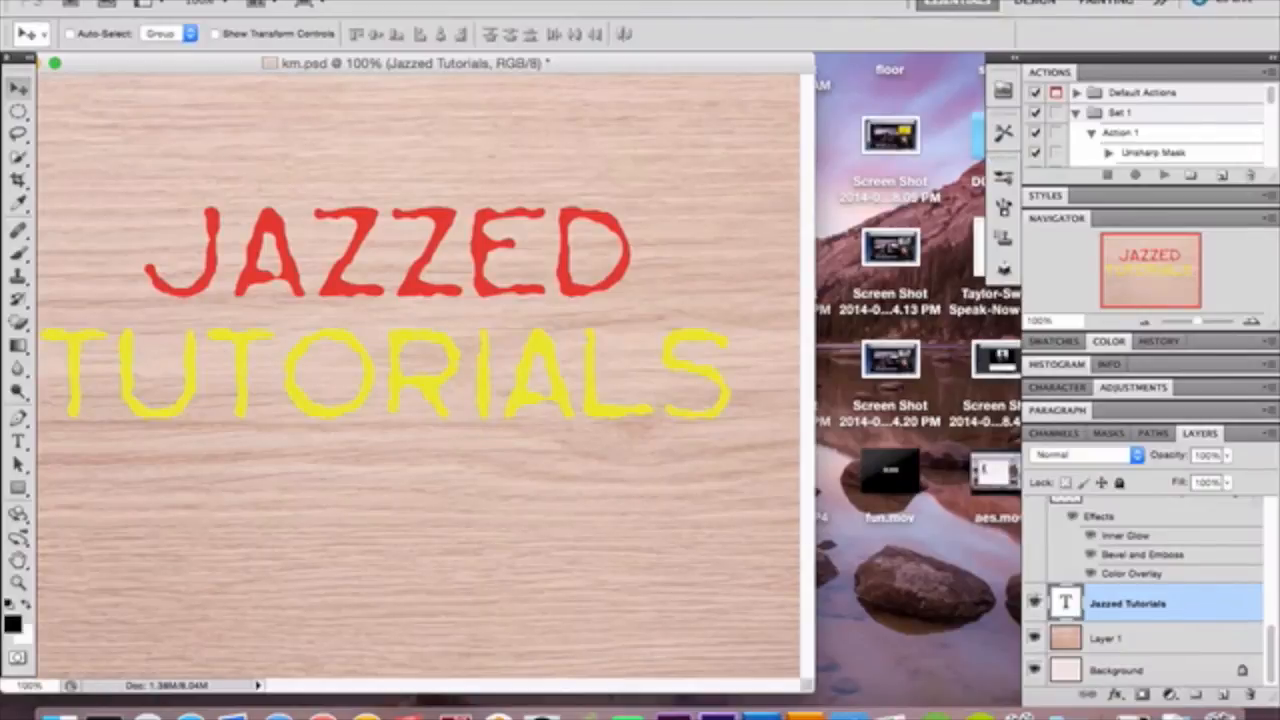
Hide the Jazzed Tutorials text layer and show the styled Jazzed Tutorials copy layer above it
{"action": "left_click", "coordinate": [1034, 602]}
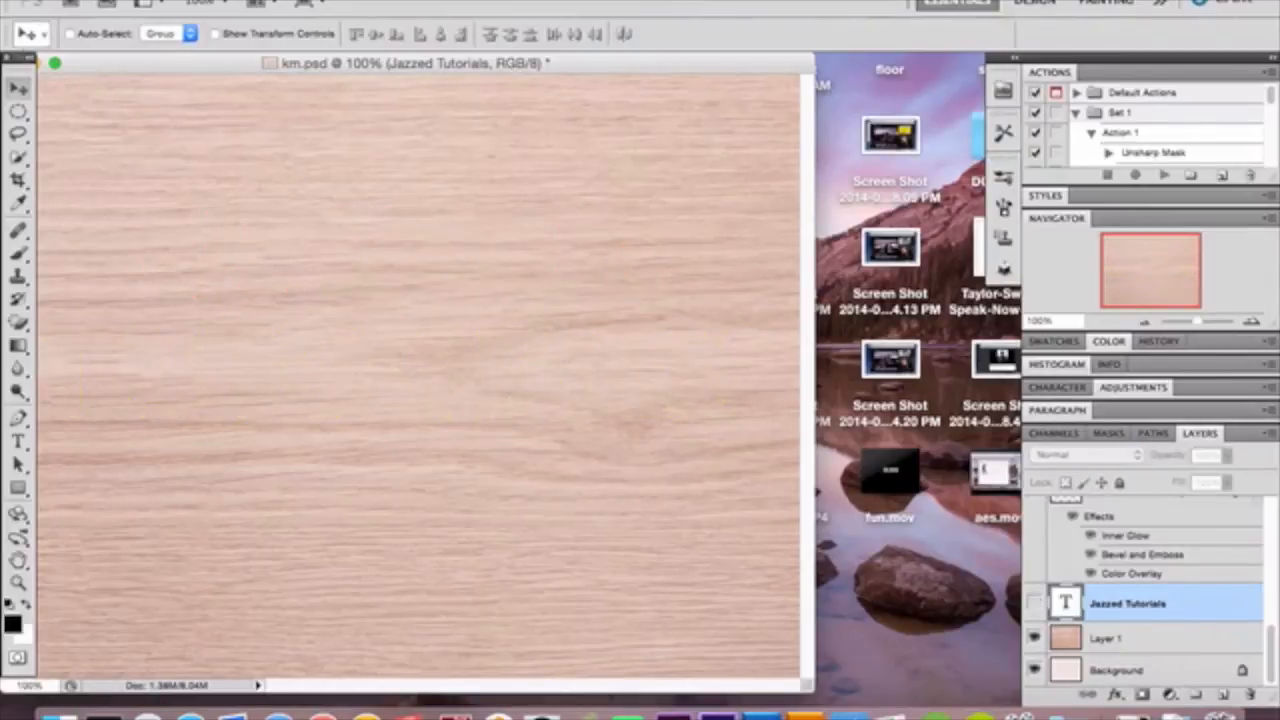
{"action": "left_click_drag", "start_coordinate": [18, 112], "coordinate": [75, 110]}
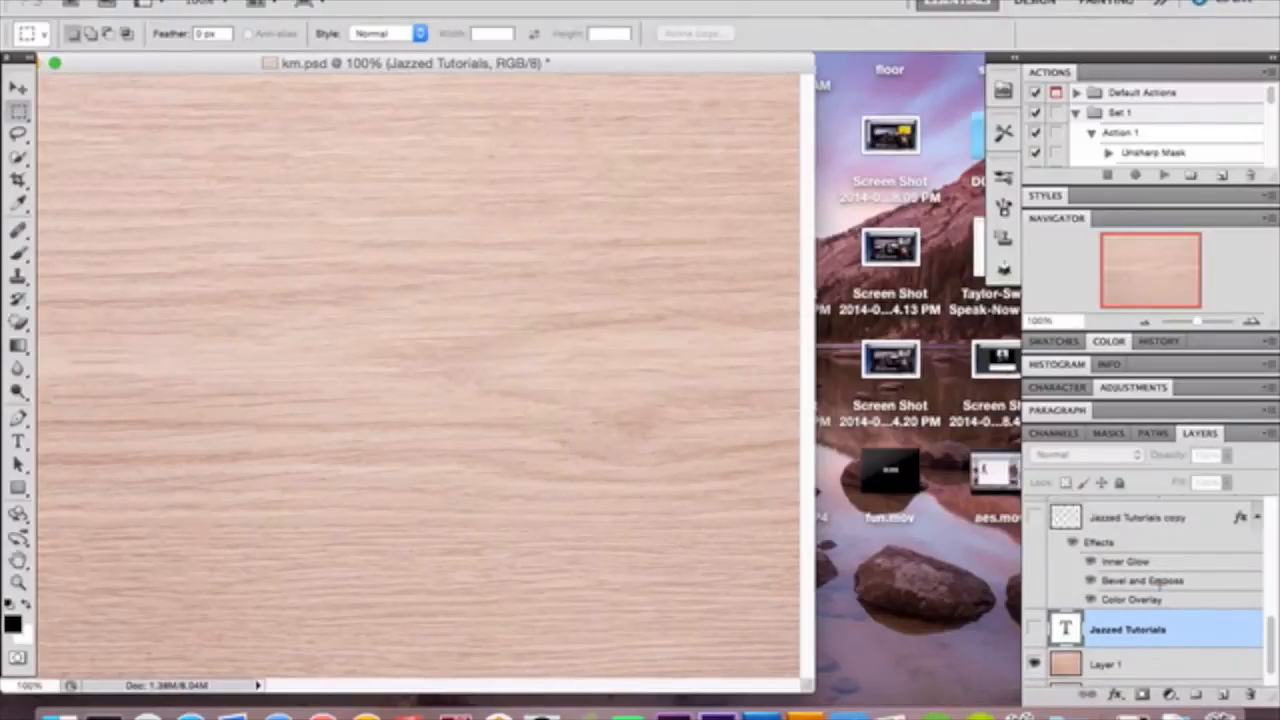
{"action": "key", "text": "super+j"}
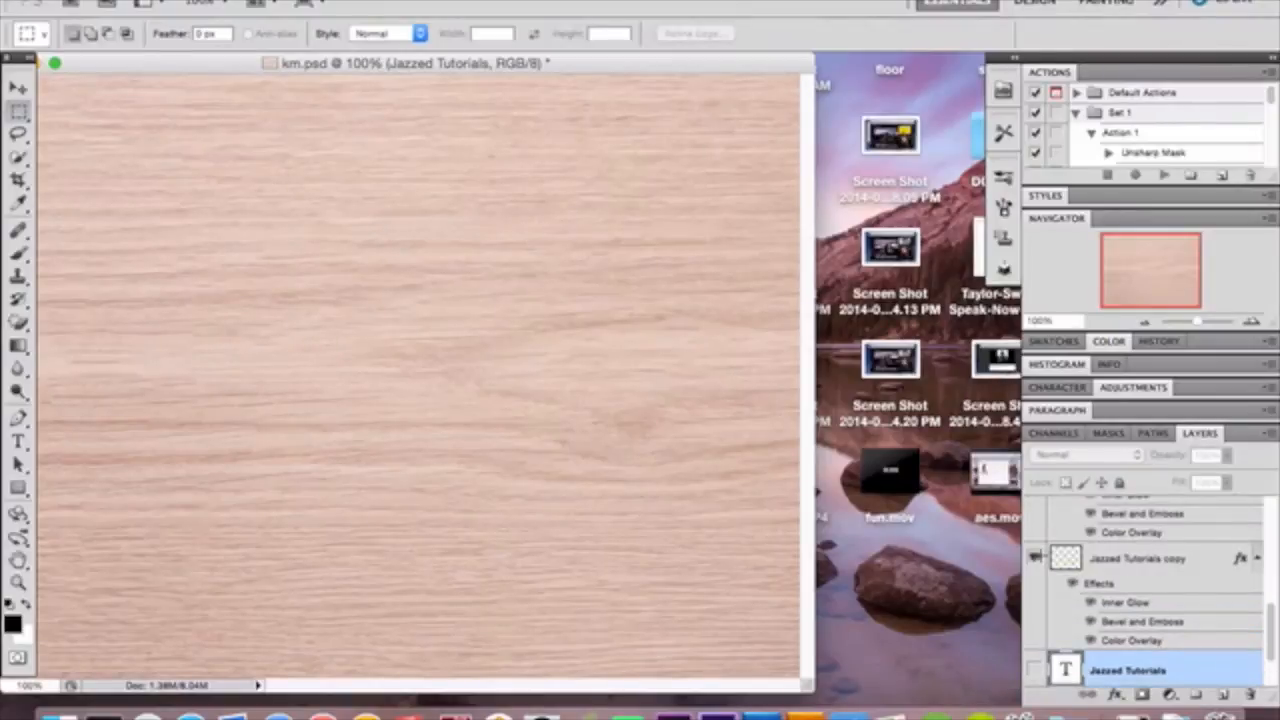
{"action": "left_click", "coordinate": [1035, 557]}
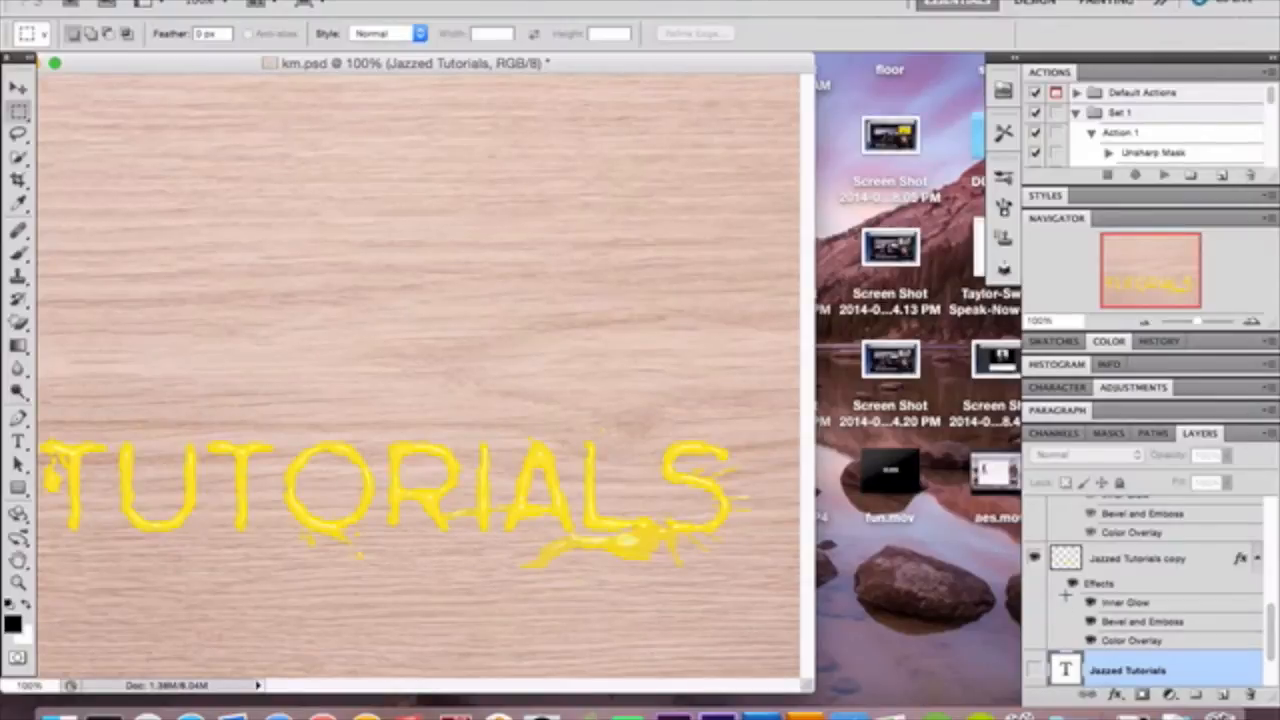
Open the layer style of Jazzed Tutorials copy and examine its Inner Glow settings and glow colour
{"action": "double_click", "coordinate": [1203, 563]}
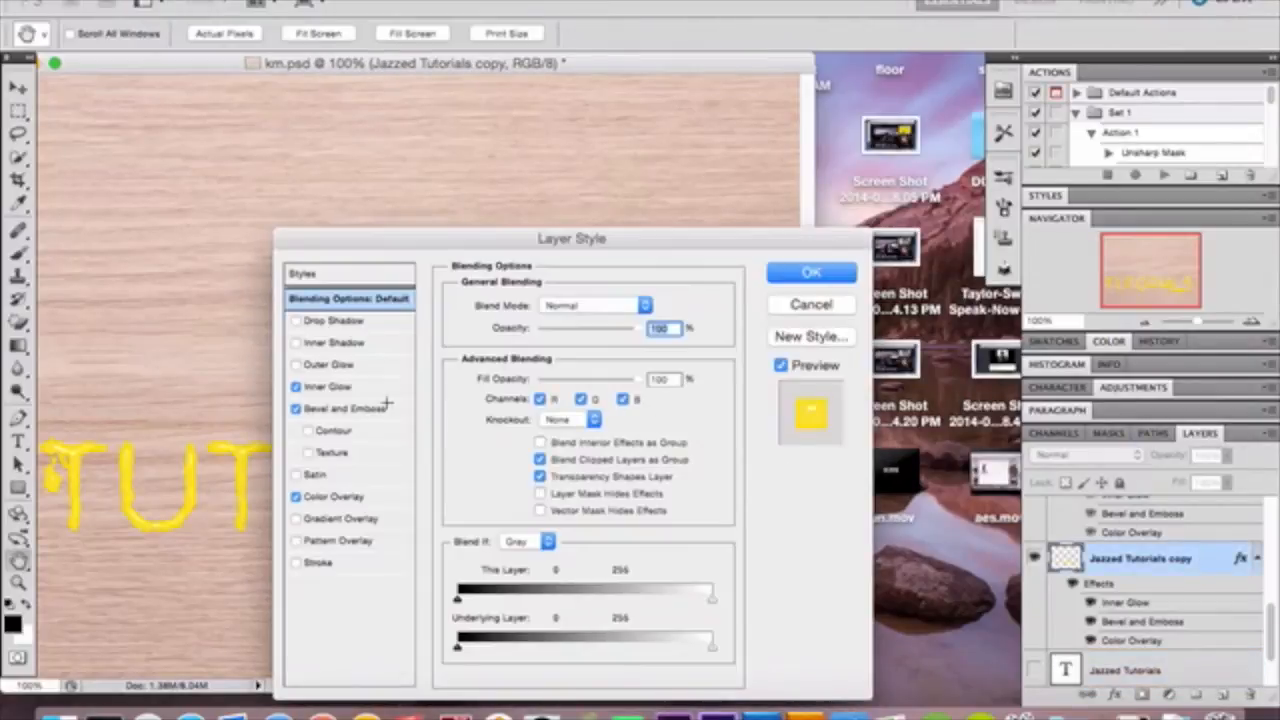
{"action": "left_click", "coordinate": [360, 386]}
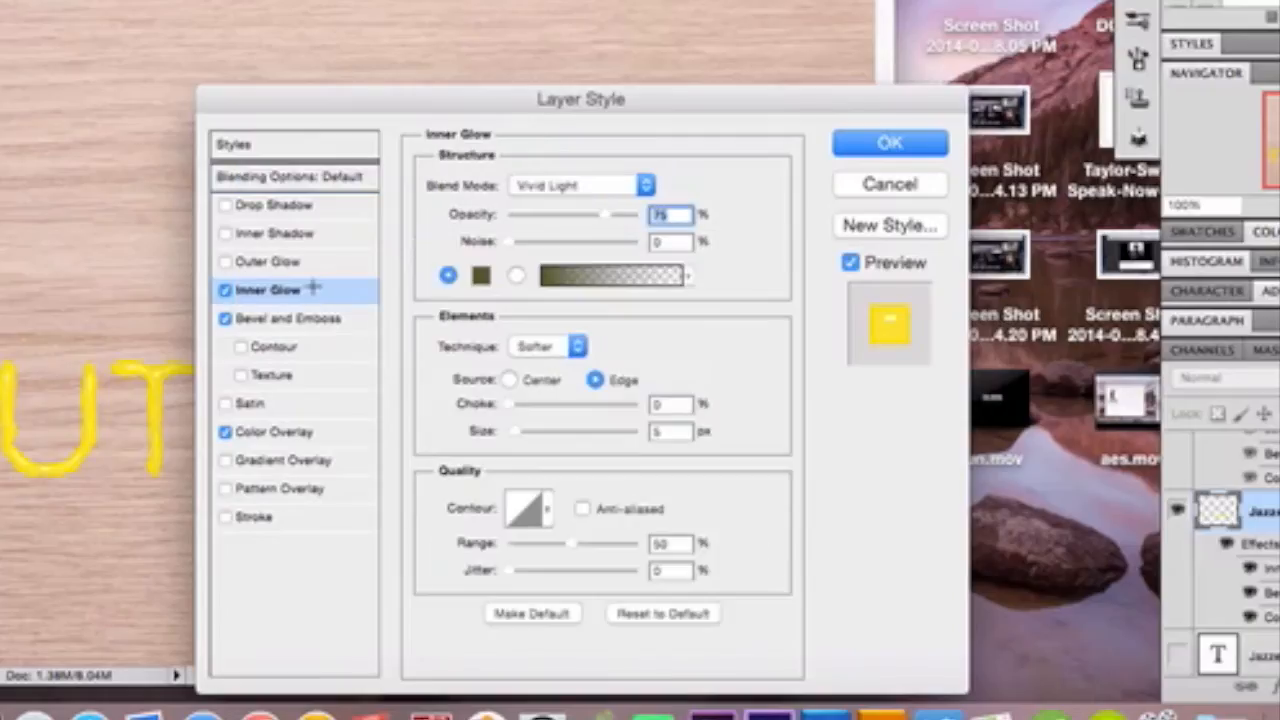
{"action": "left_click", "coordinate": [481, 275]}
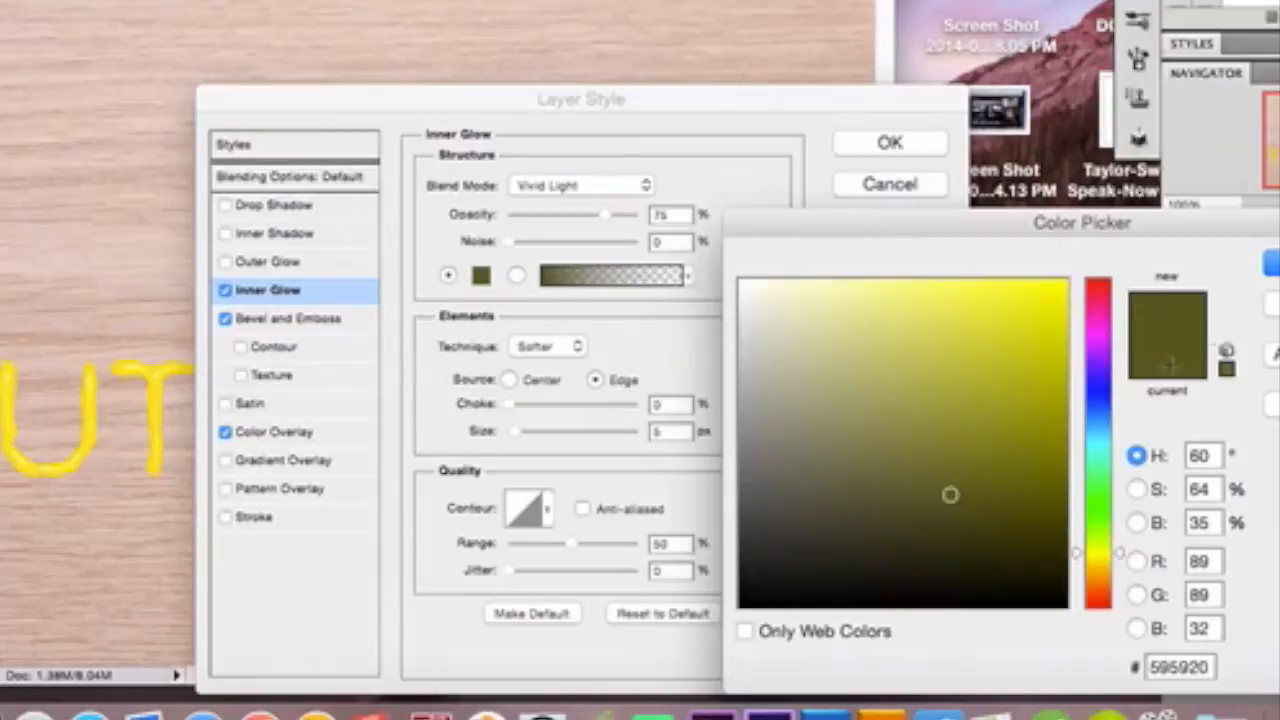
{"action": "left_click", "coordinate": [1273, 304]}
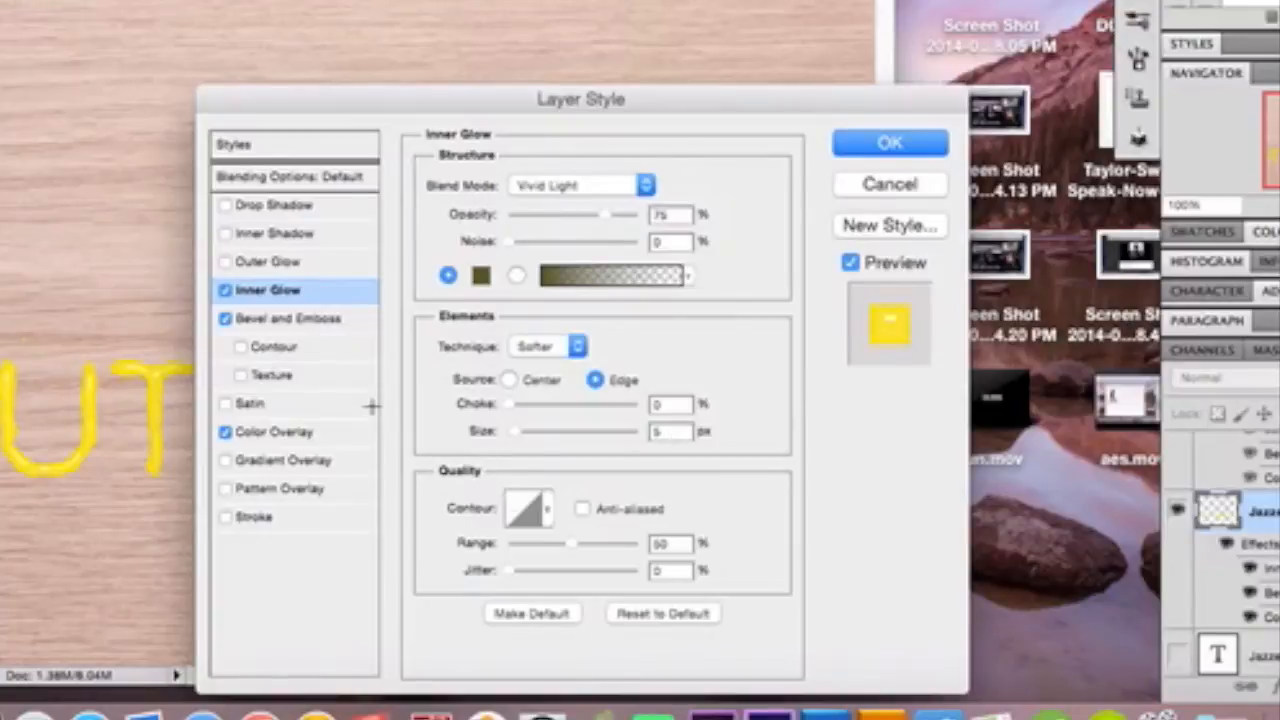
Review the Bevel and Emboss settings and the Color Overlay colour of Jazzed Tutorials copy, and close the layer style
{"action": "left_click", "coordinate": [318, 318]}
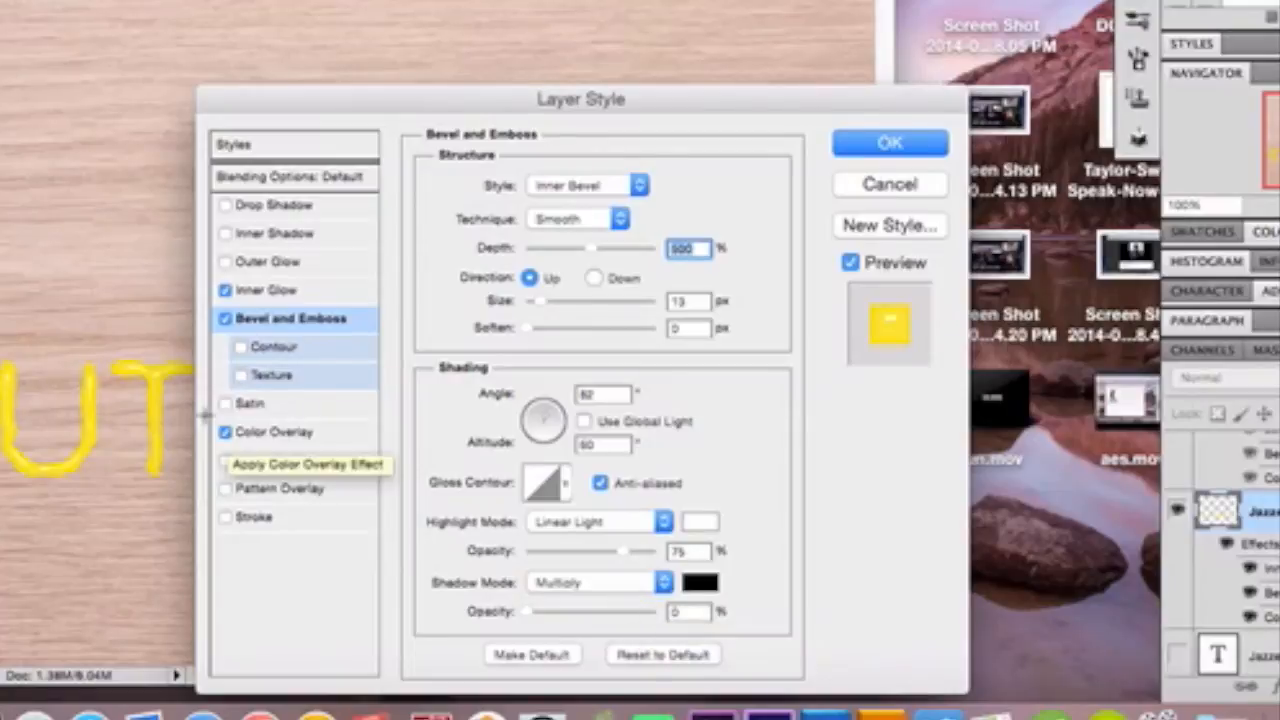
{"action": "left_click", "coordinate": [243, 433]}
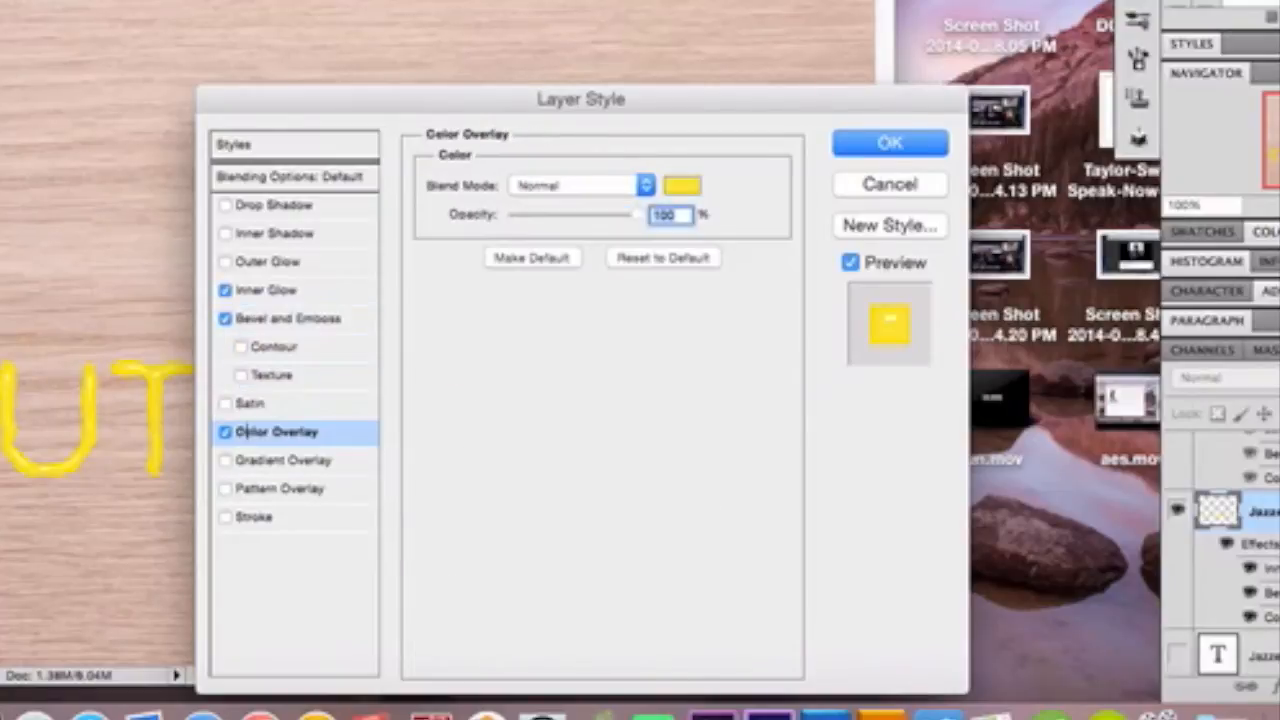
{"action": "left_click", "coordinate": [688, 188]}
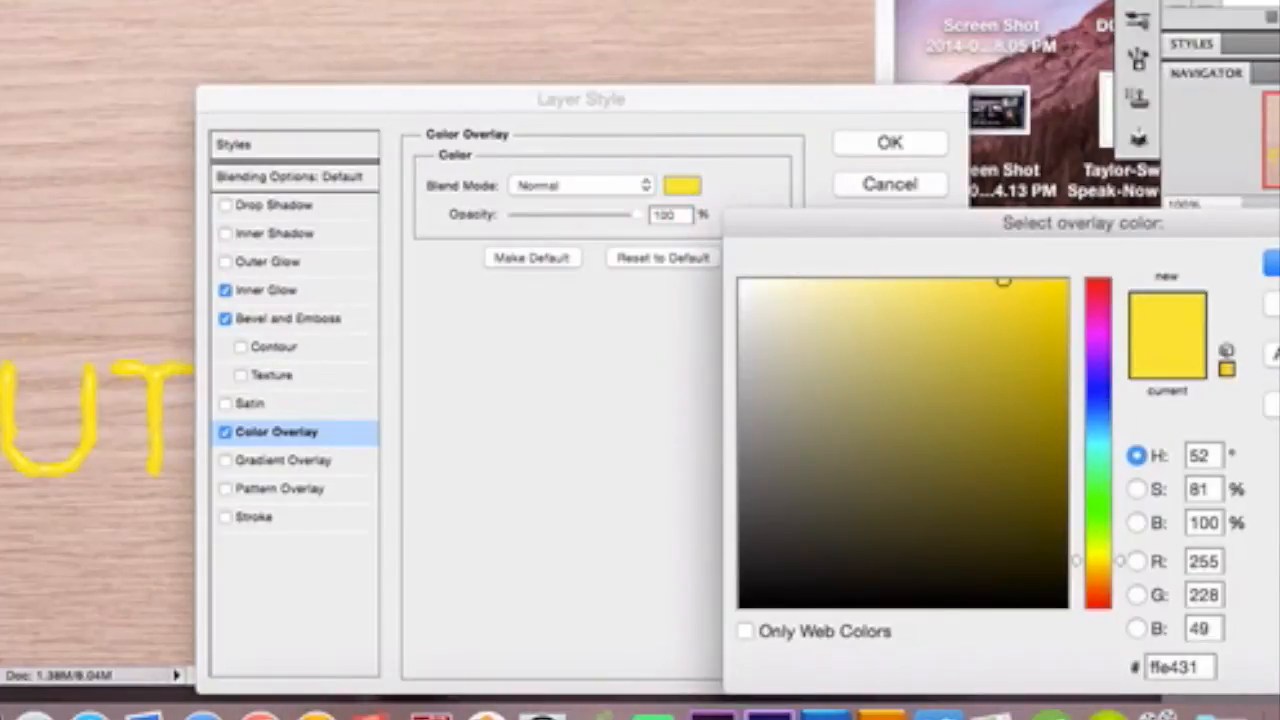
{"action": "left_click", "coordinate": [1272, 262]}
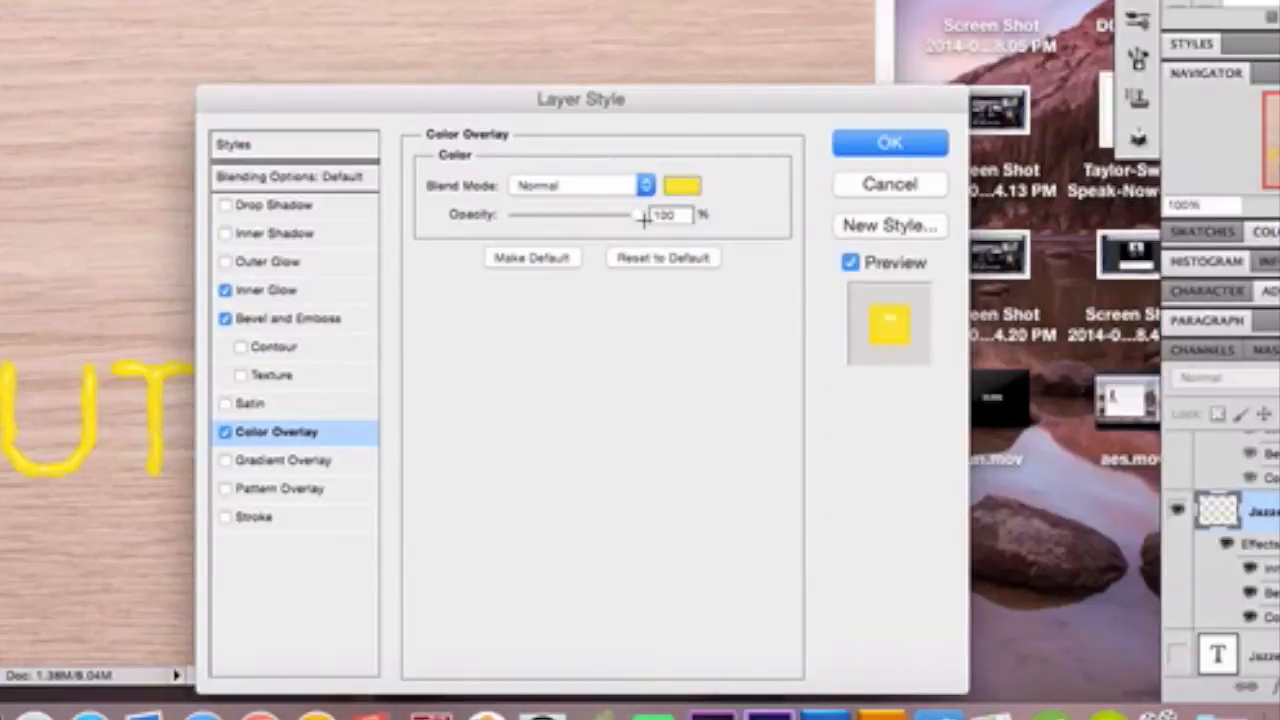
{"action": "left_click", "coordinate": [888, 144]}
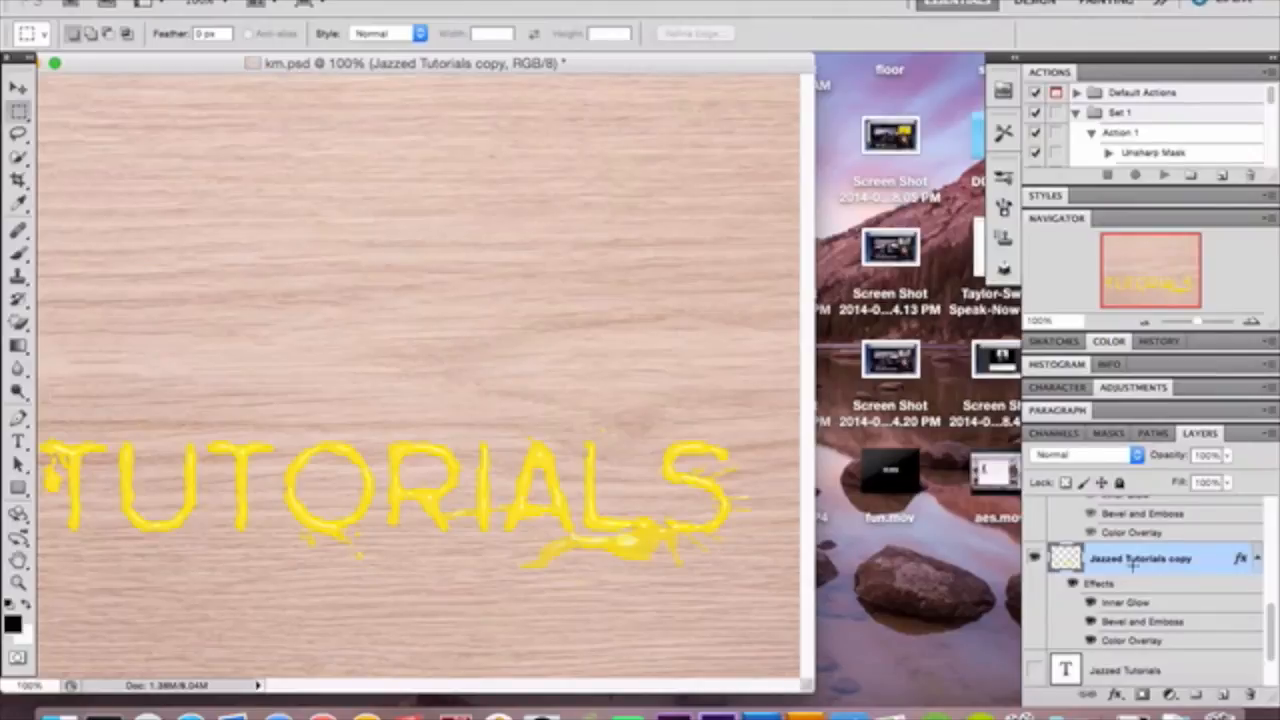
Make Layer 2, with the red JAZZED lettering, visible above the yellow text
{"action": "scroll", "coordinate": [1133, 566], "scroll_direction": "up", "scroll_amount": 2}
{"action": "scroll", "coordinate": [1133, 564], "scroll_direction": "down", "scroll_amount": 5}
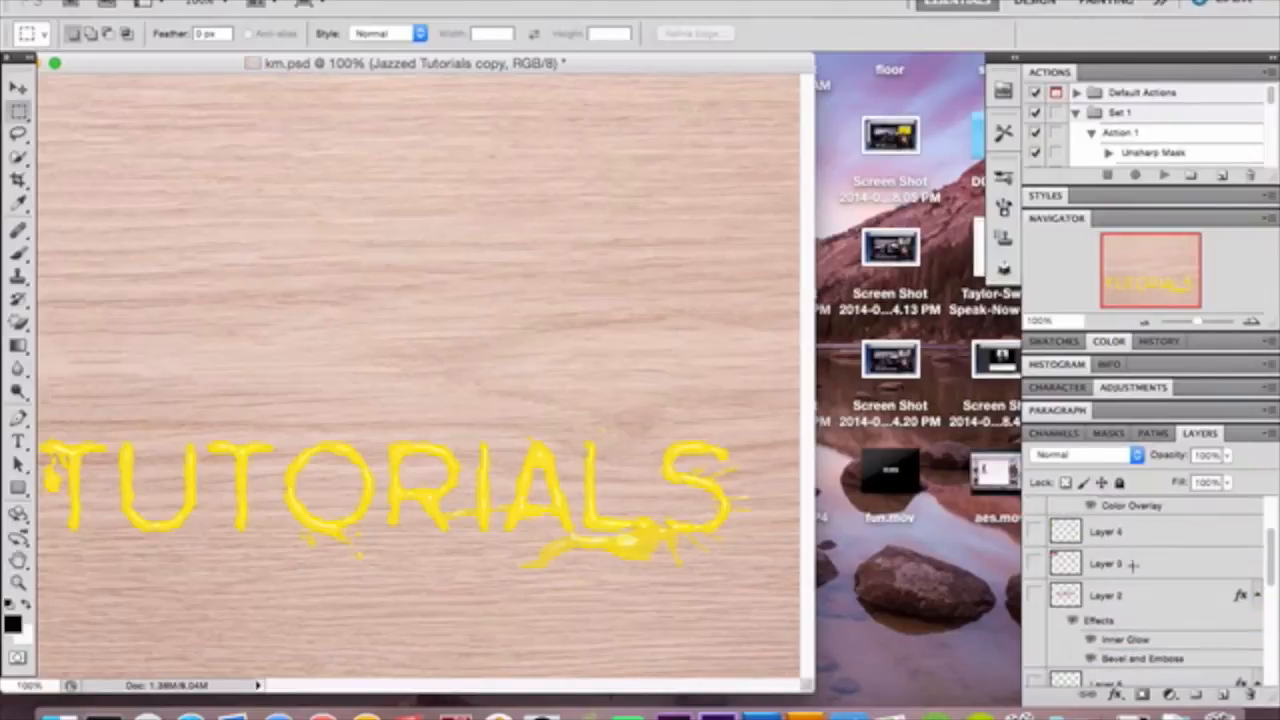
{"action": "left_click", "coordinate": [1035, 594]}
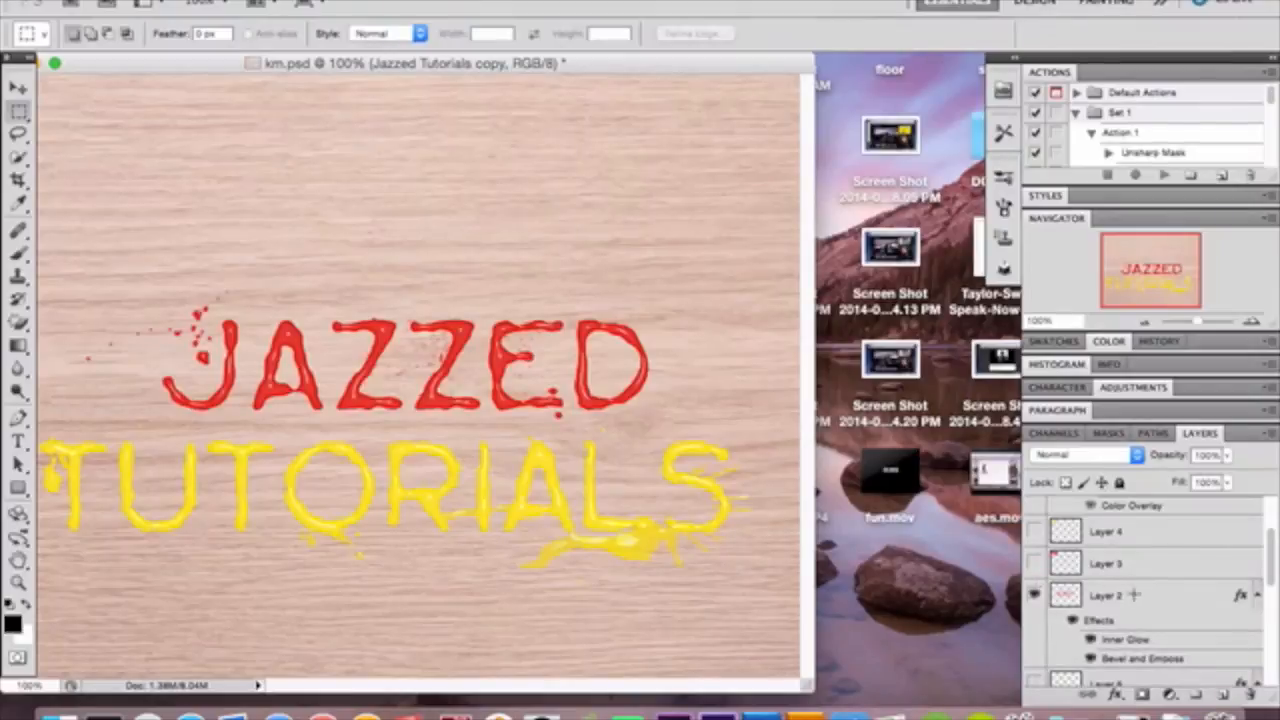
Examine Layer 2's Inner Glow settings, glow colour and Bevel and Emboss settings, and close the layer style
{"action": "double_click", "coordinate": [1170, 595]}
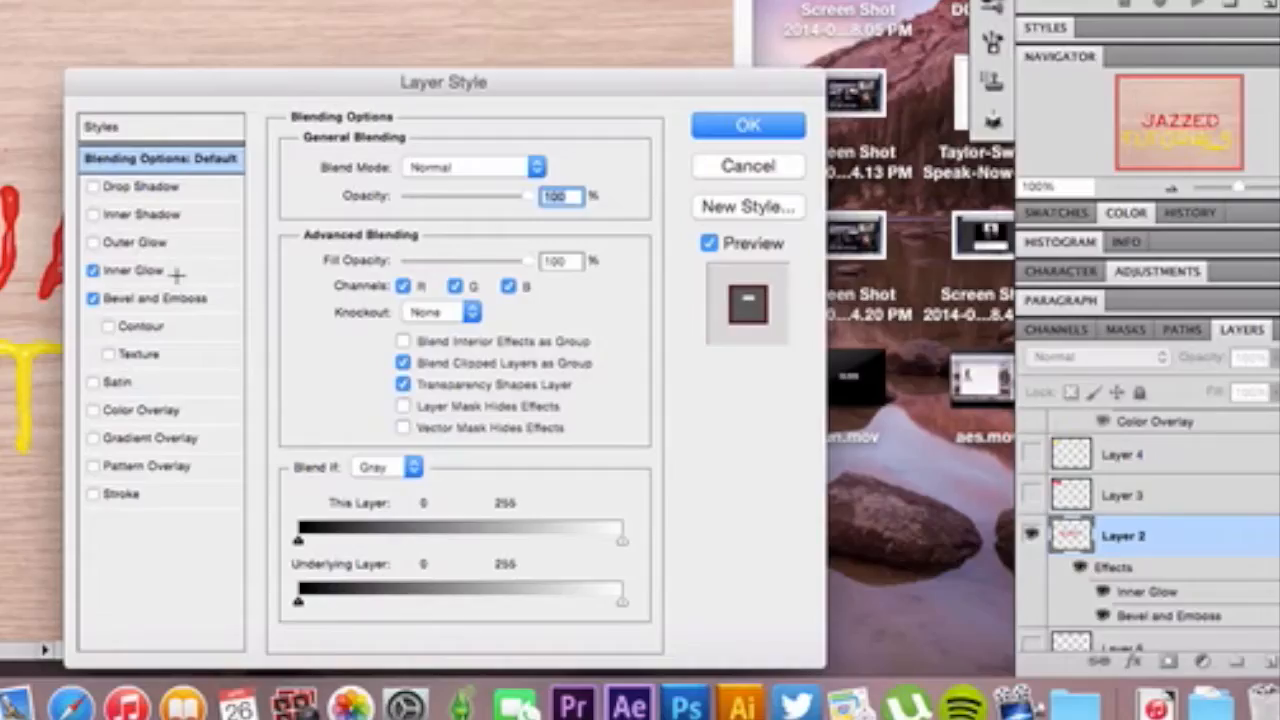
{"action": "left_click", "coordinate": [362, 386]}
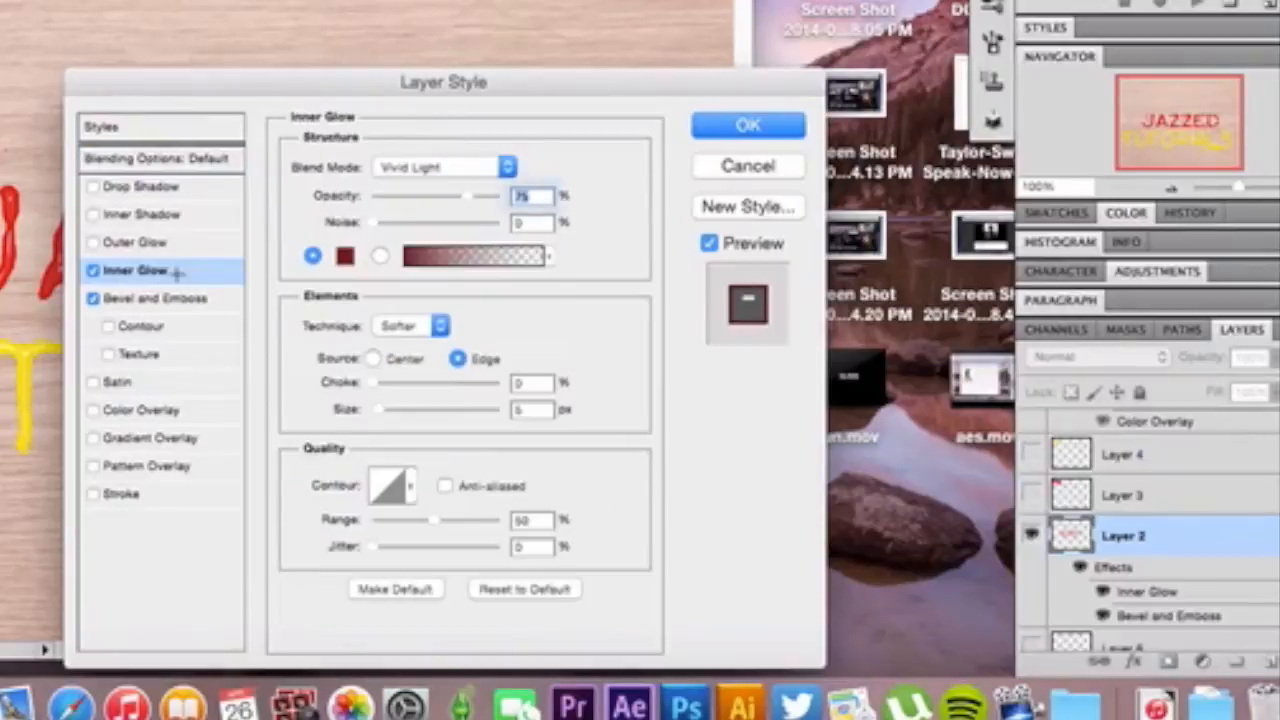
{"action": "left_click", "coordinate": [344, 256]}
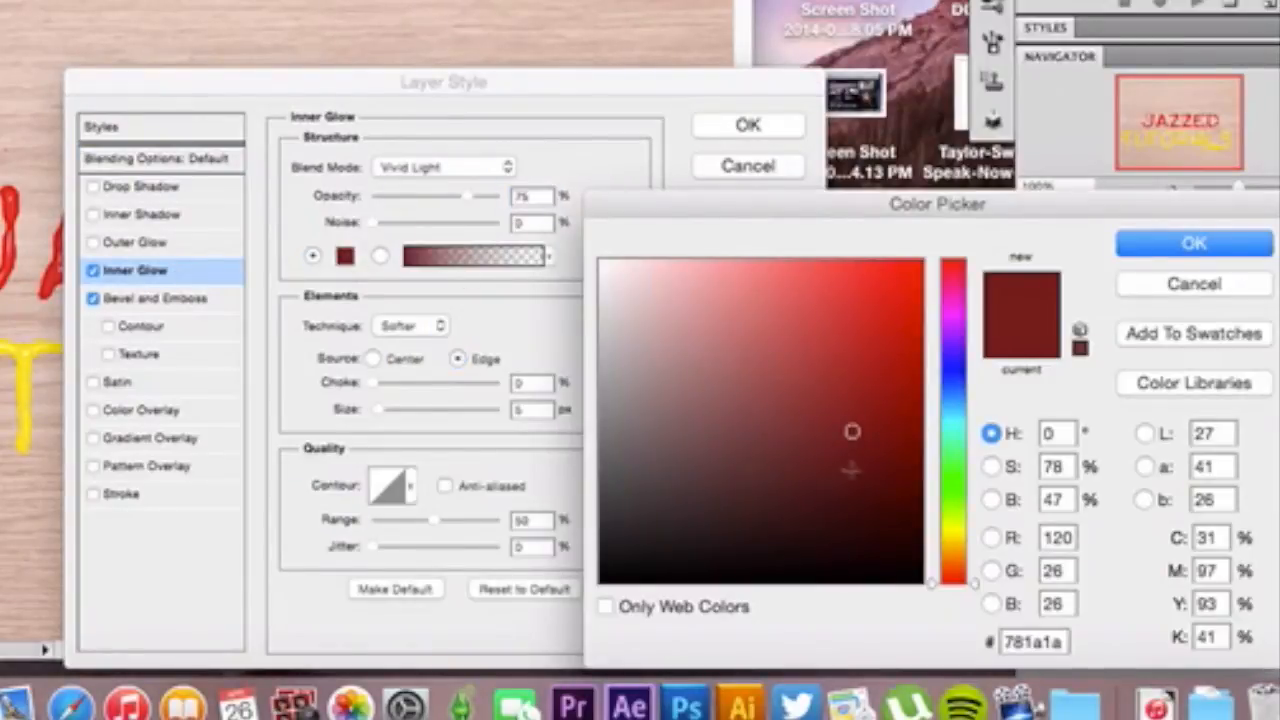
{"action": "left_click", "coordinate": [1200, 248]}
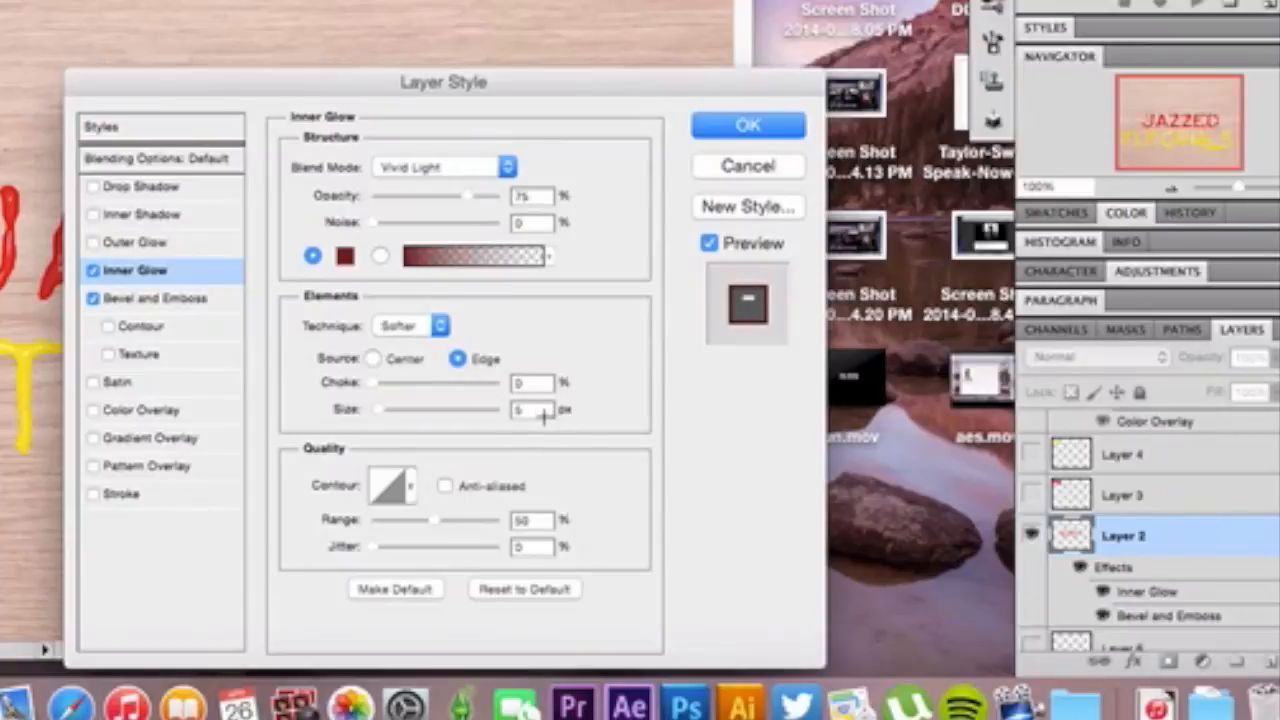
{"action": "left_click", "coordinate": [157, 298]}
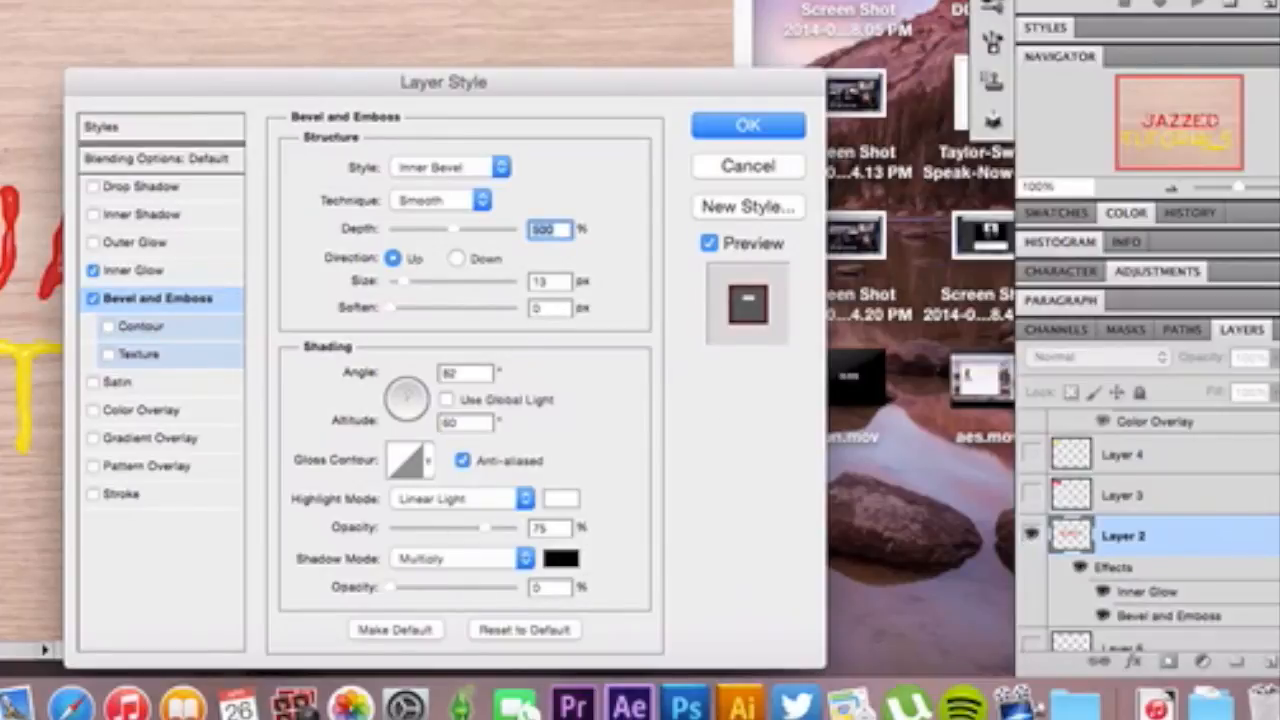
{"action": "left_click", "coordinate": [754, 125]}
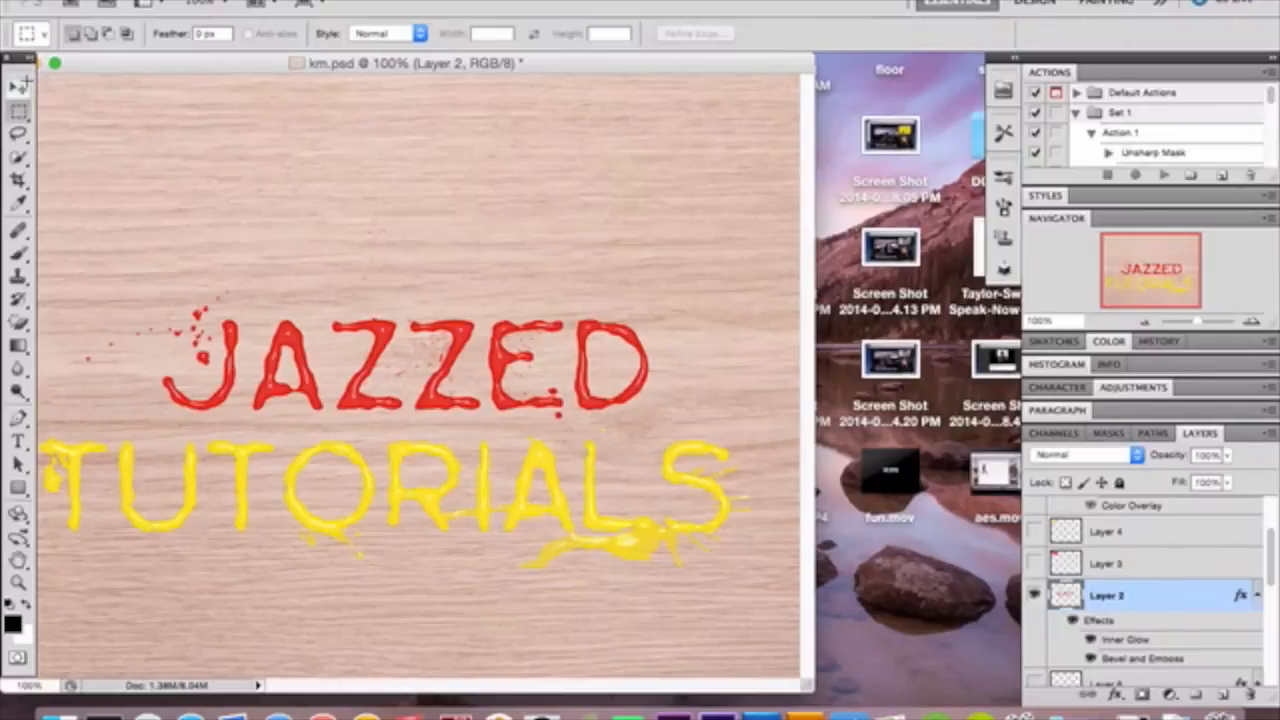
{"action": "left_click", "coordinate": [20, 87]}
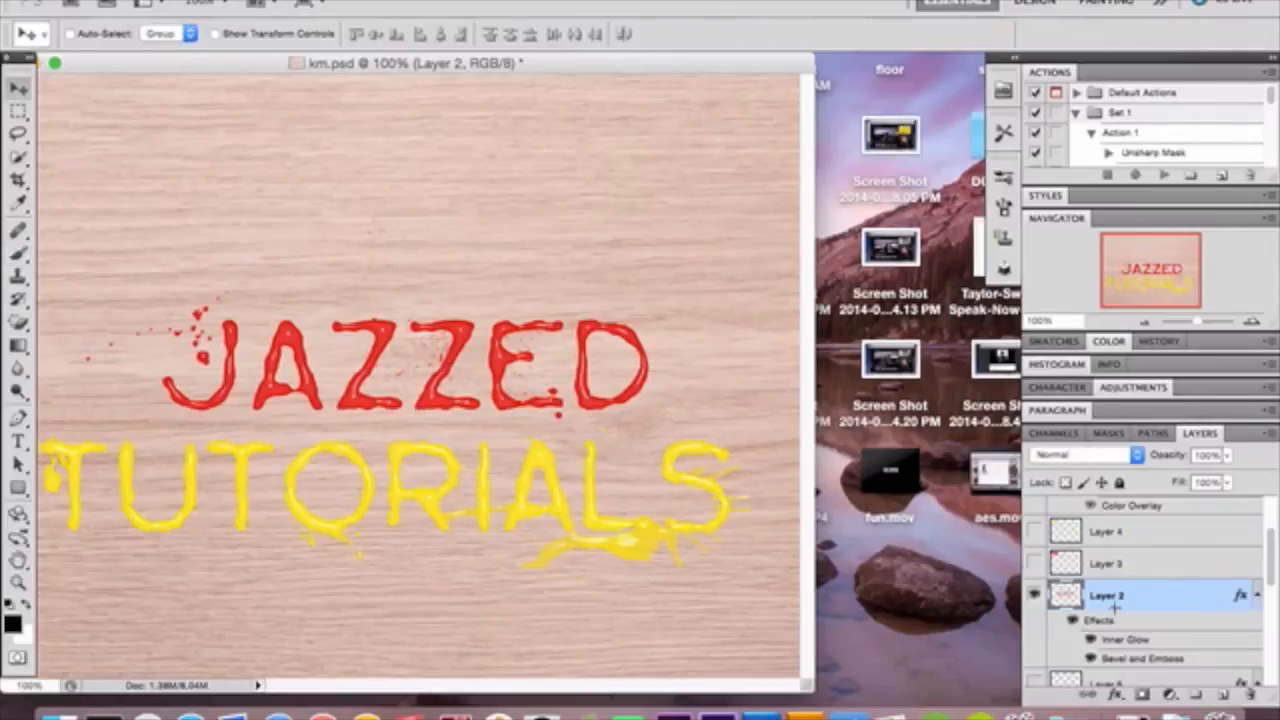
Make Layer 6, the red ketchup splat, visible and review its Color Overlay settings, closing the layer style without changes
{"action": "scroll", "coordinate": [1117, 613], "scroll_direction": "down", "scroll_amount": 2}
{"action": "left_click", "coordinate": [1034, 638]}
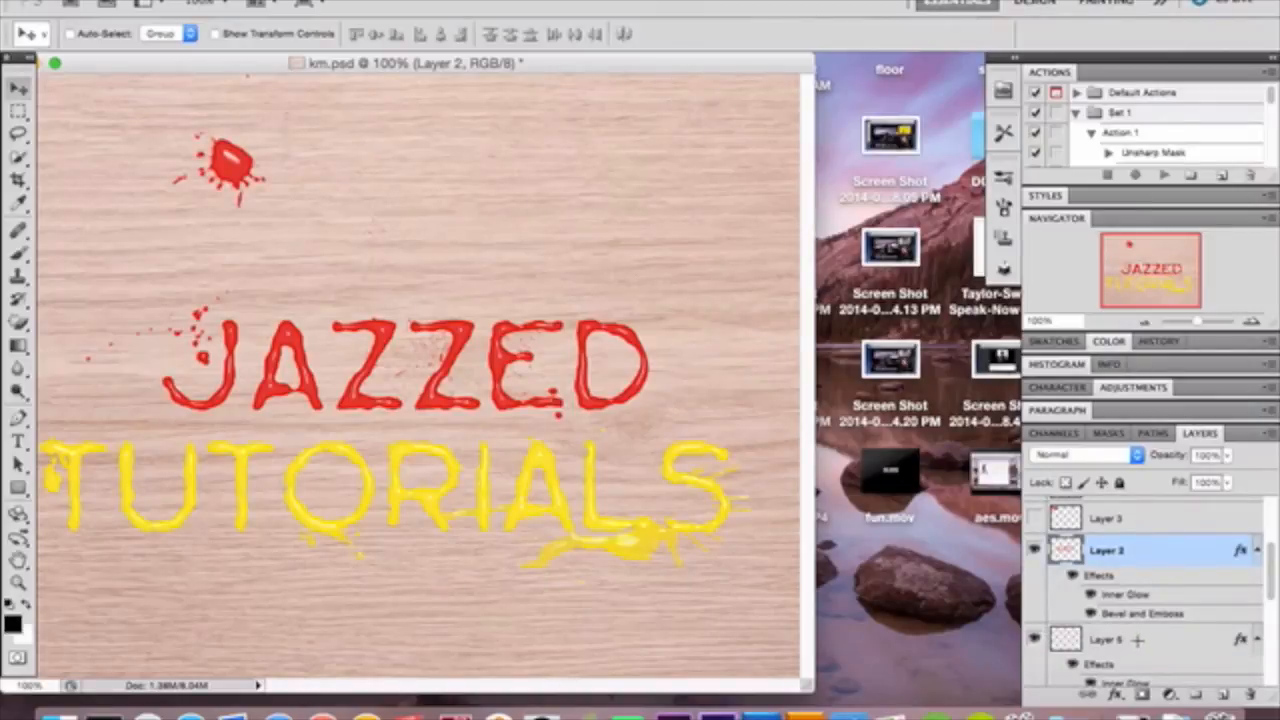
{"action": "scroll", "coordinate": [1136, 638], "scroll_direction": "down", "scroll_amount": 5}
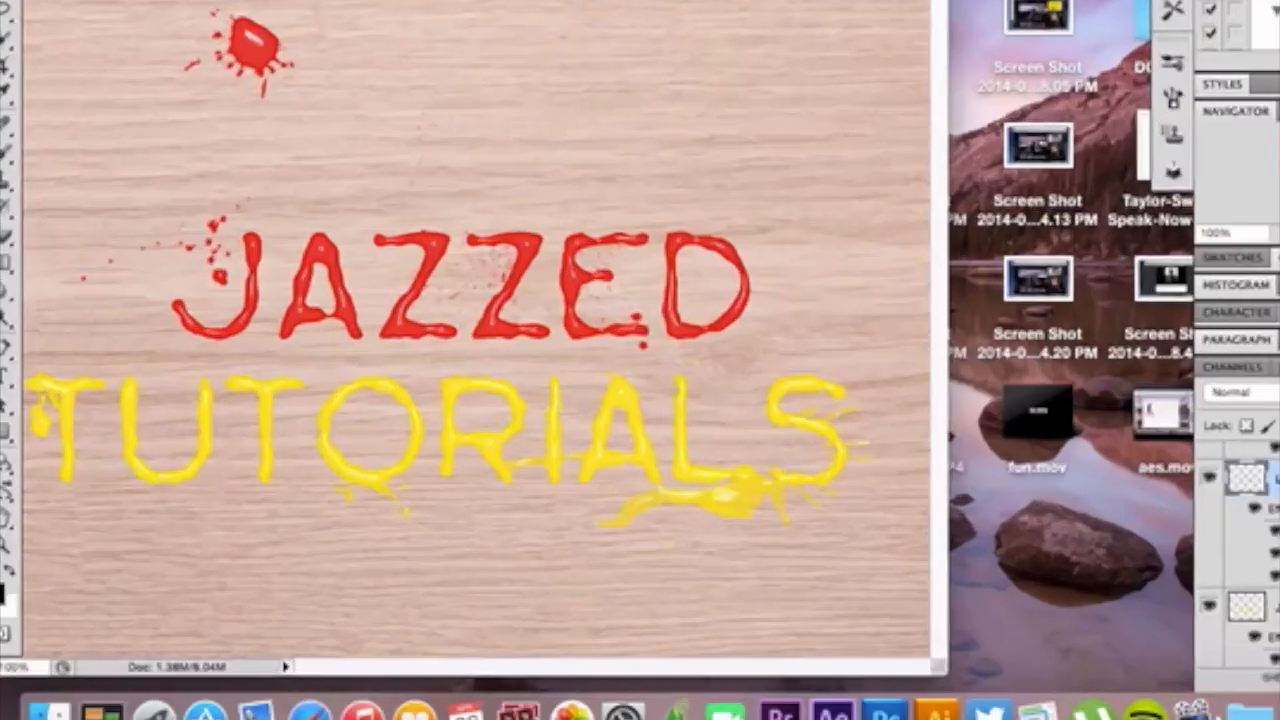
{"action": "double_click", "coordinate": [1178, 535]}
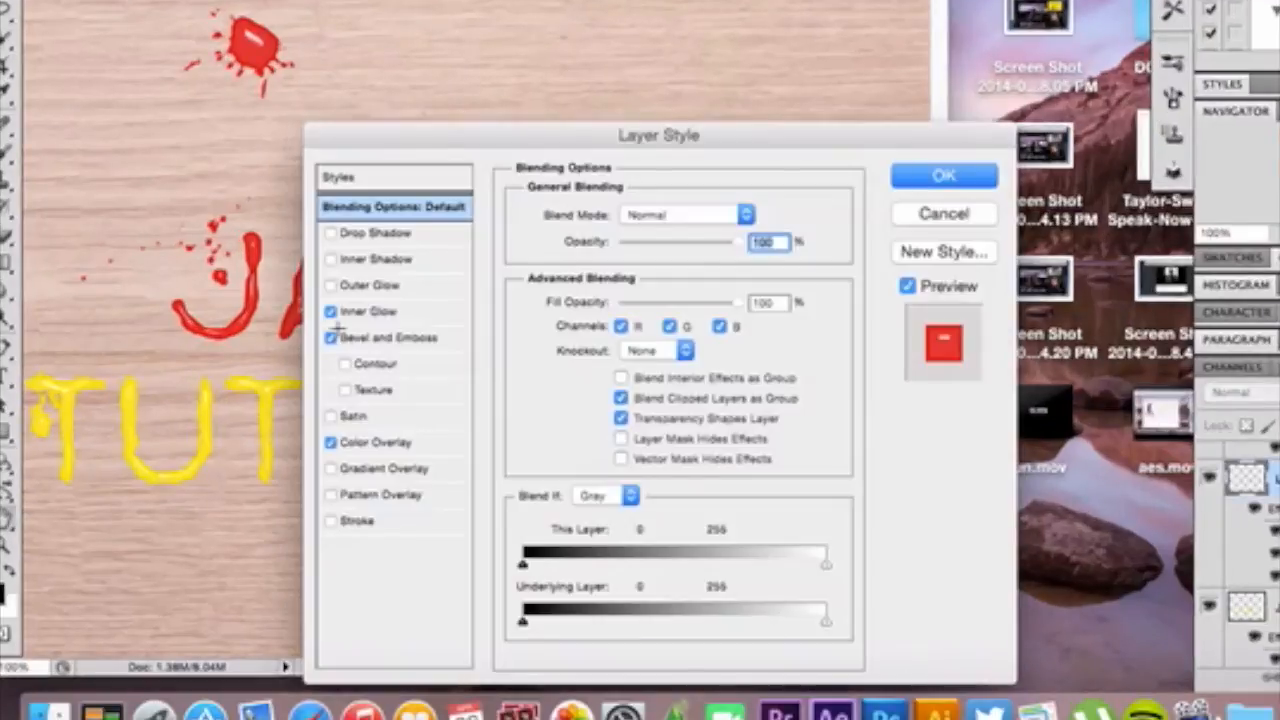
{"action": "left_click", "coordinate": [400, 441]}
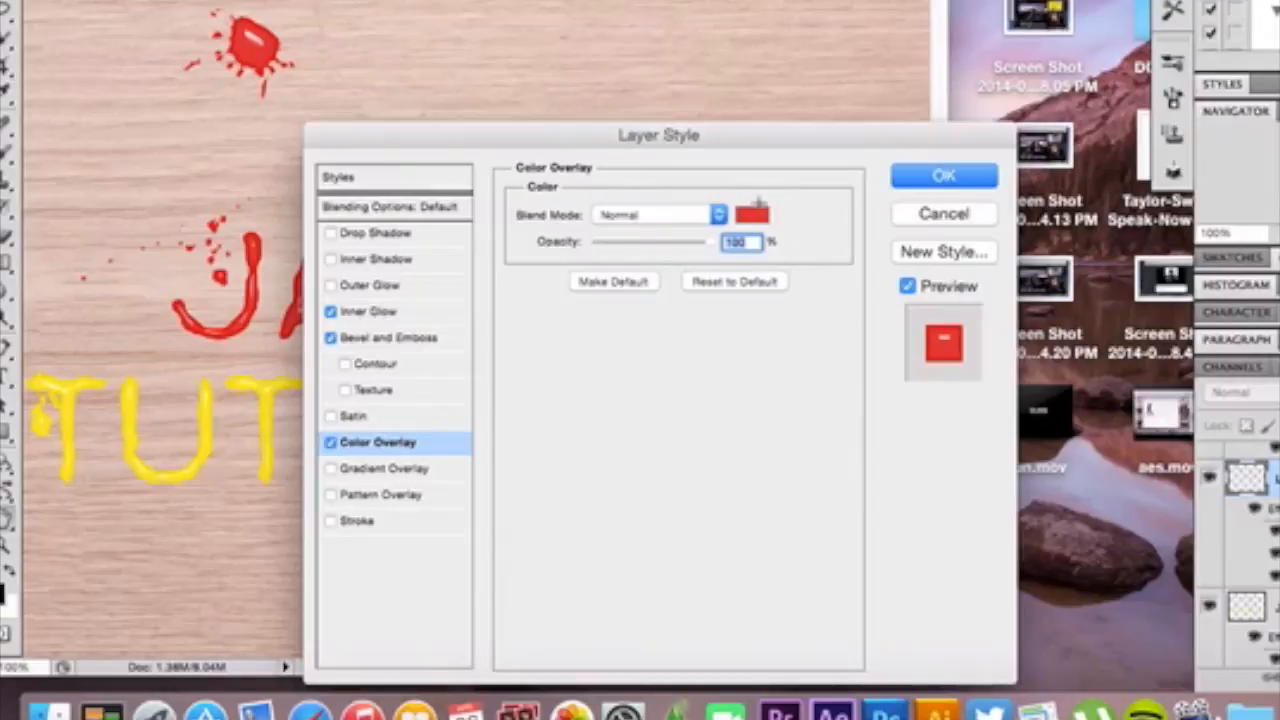
{"action": "left_click", "coordinate": [955, 212]}
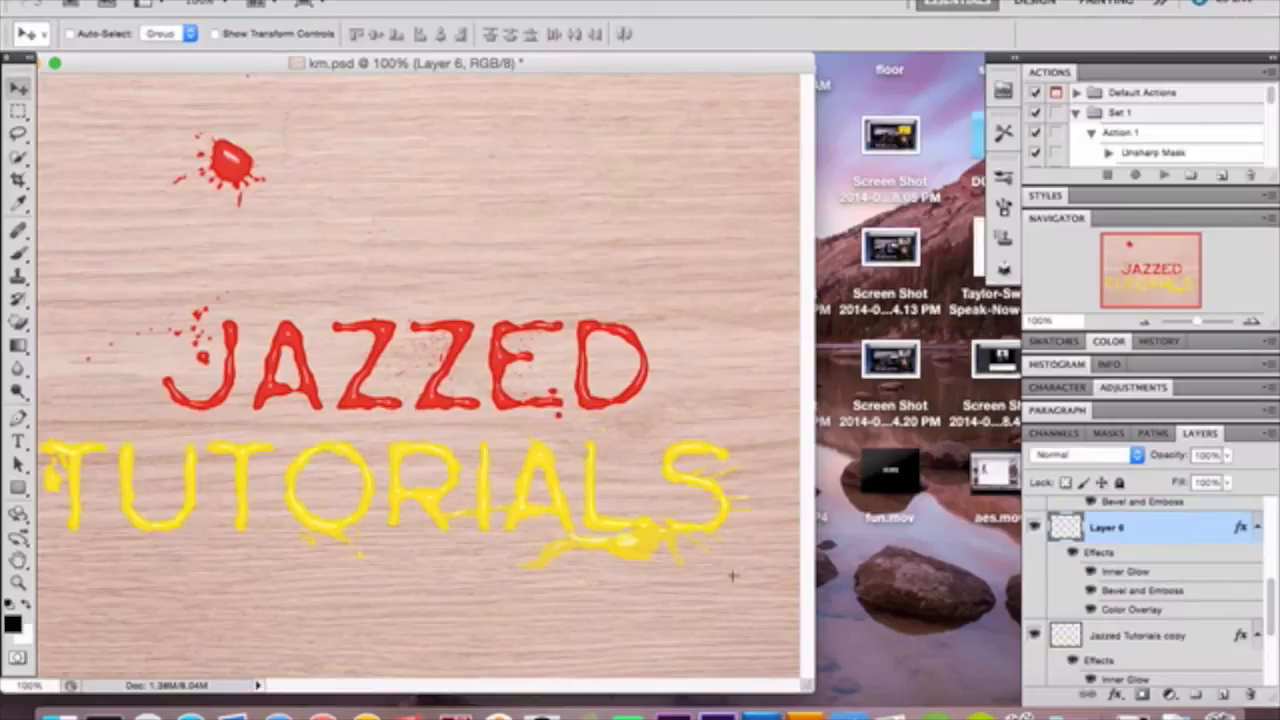
Make Layer 3 and Layer 4, the ketchup and mustard bottles, and Layer 5, the yellow mustard drops, visible
{"action": "scroll", "coordinate": [1215, 558], "scroll_direction": "up", "scroll_amount": 1}
{"action": "scroll", "coordinate": [1215, 558], "scroll_direction": "down", "scroll_amount": 3}
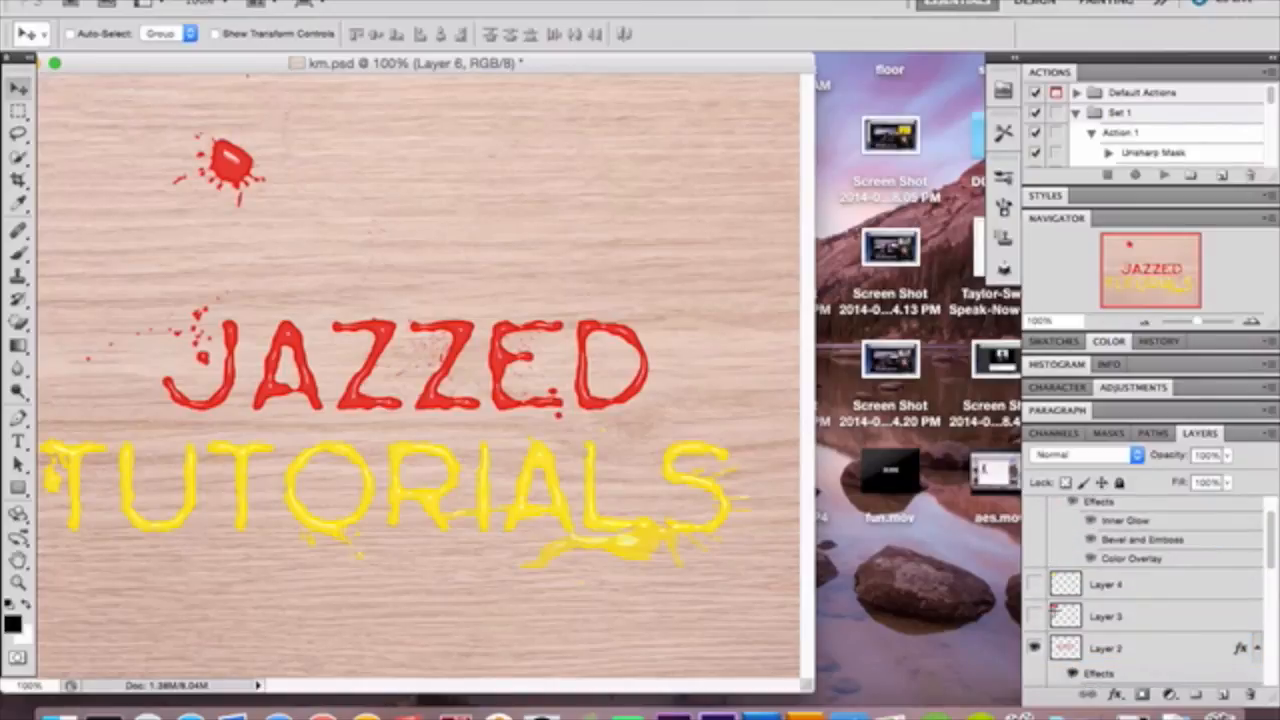
{"action": "left_click", "coordinate": [1034, 616]}
{"action": "left_click", "coordinate": [1035, 584]}
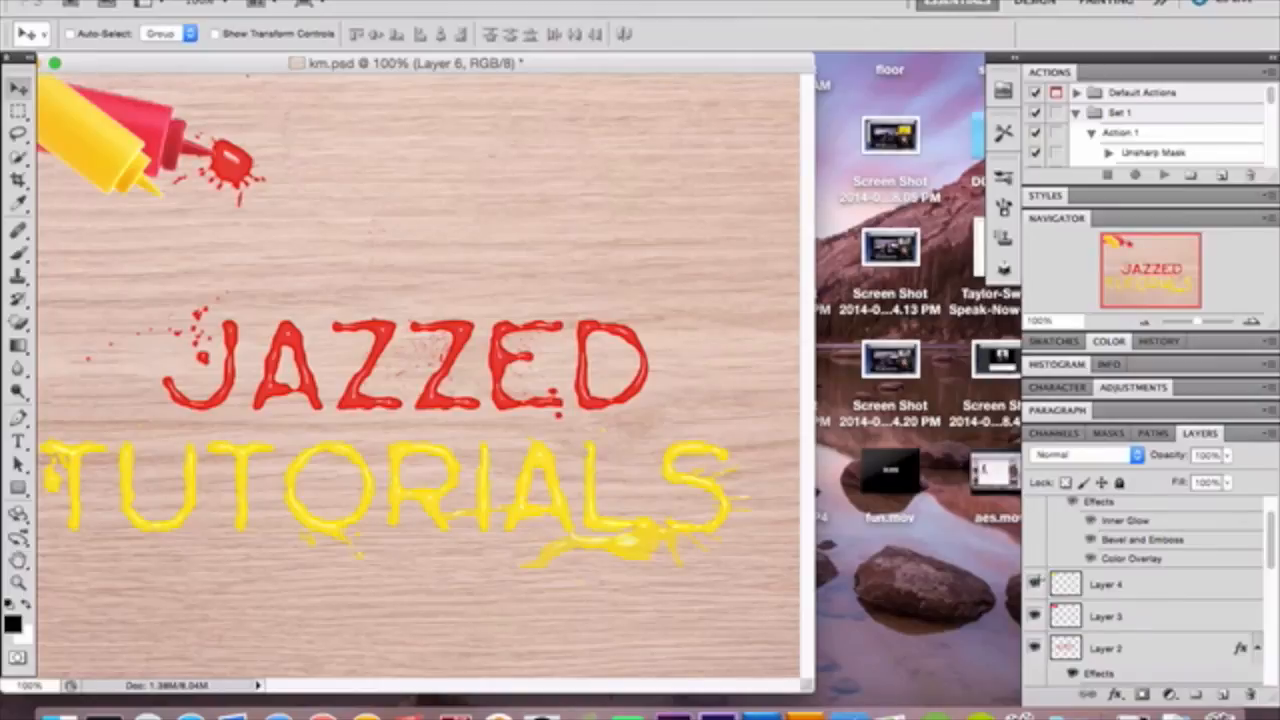
{"action": "scroll", "coordinate": [1107, 520], "scroll_direction": "up", "scroll_amount": 2}
{"action": "left_click", "coordinate": [1035, 512]}
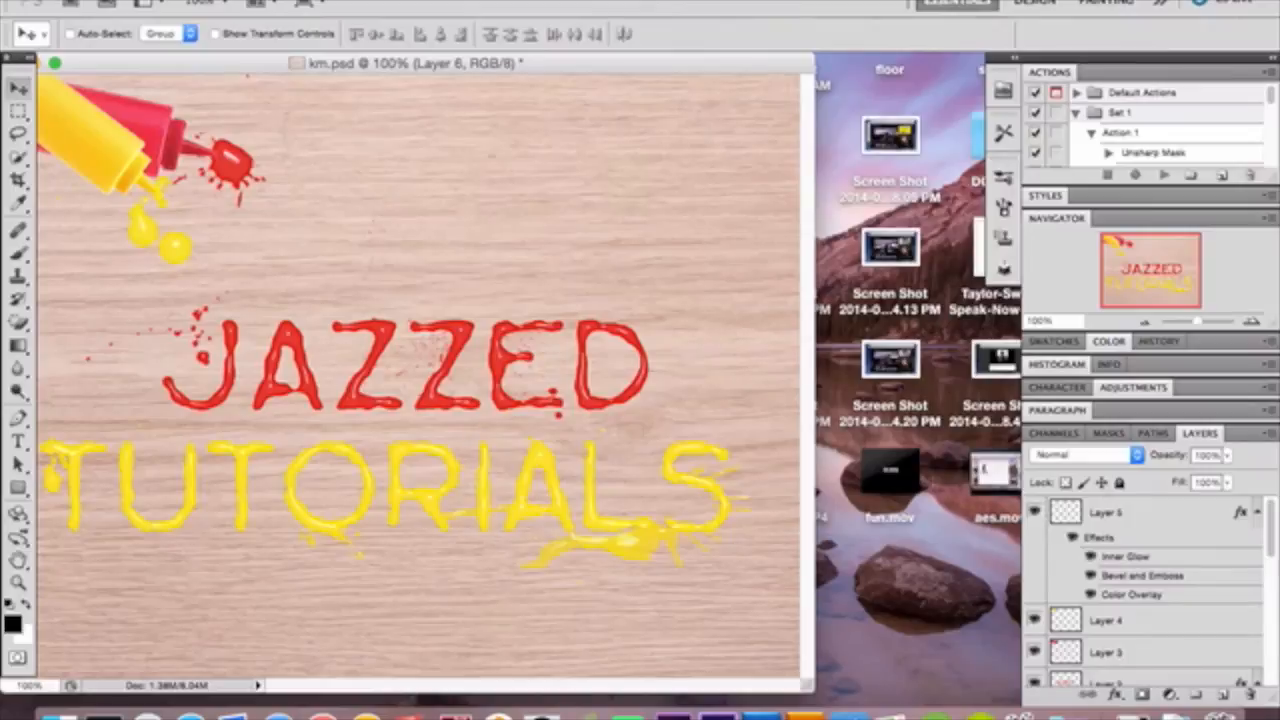
{"action": "scroll", "coordinate": [1138, 593], "scroll_direction": "down", "scroll_amount": 5}
{"action": "scroll", "coordinate": [1138, 593], "scroll_direction": "up", "scroll_amount": 4}
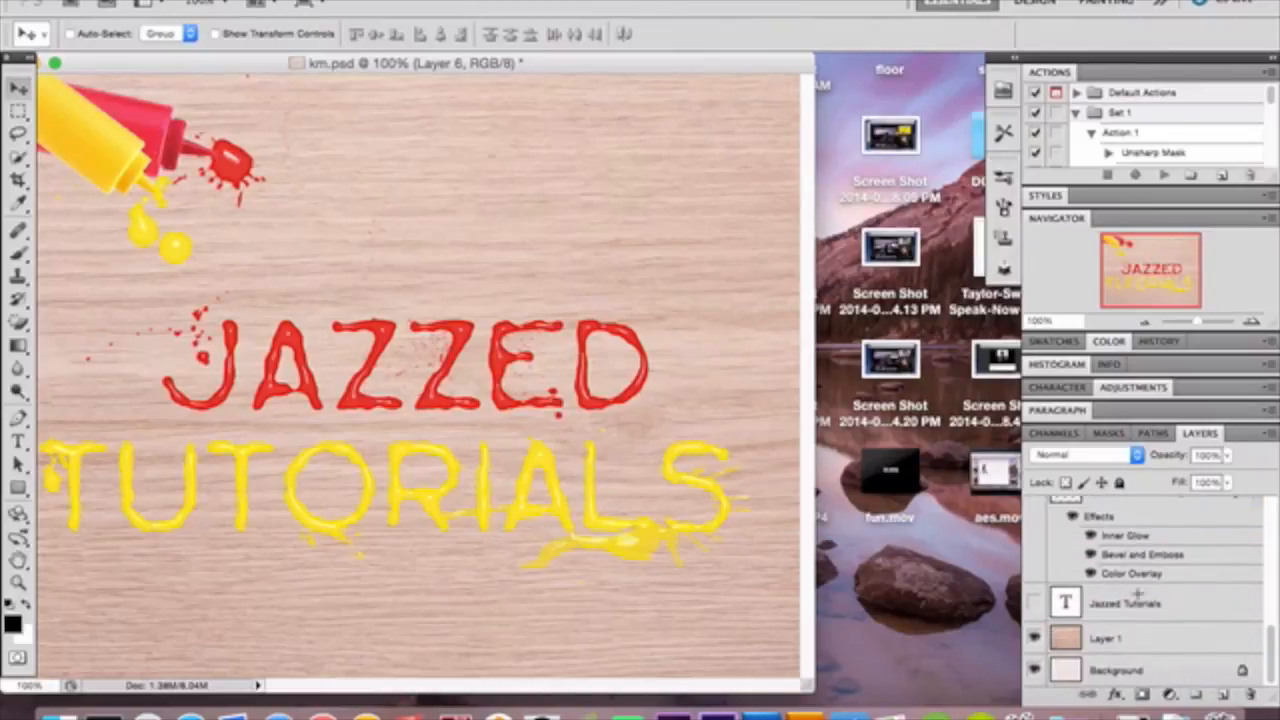